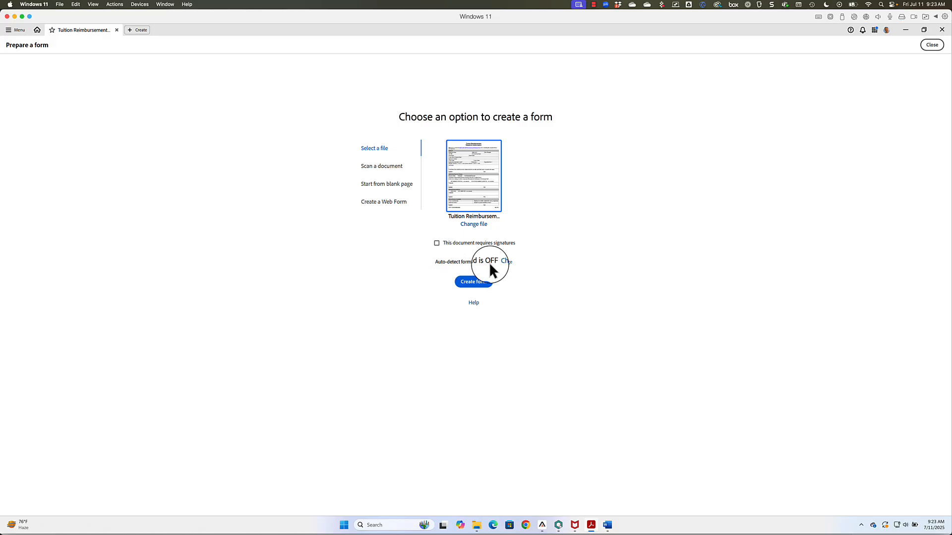
Step: Start a form from the tuition reimbursement PDF and choose the Text field tool
{"action": "left_click", "coordinate": [472, 282]}
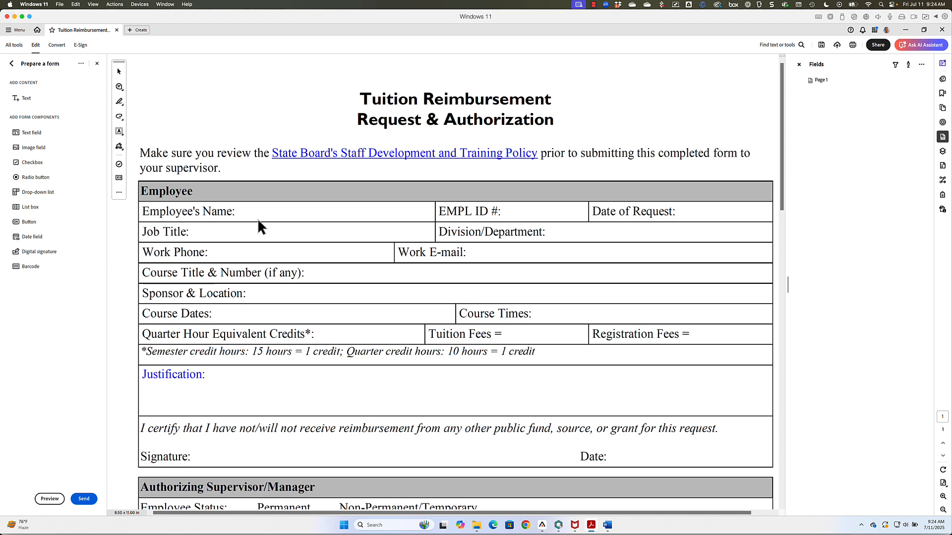
{"action": "left_click", "coordinate": [33, 133]}
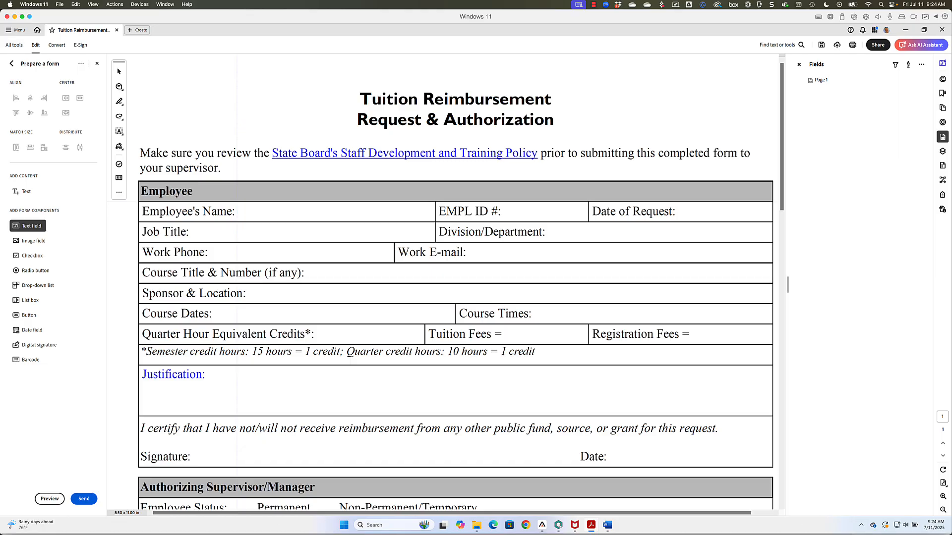
Step: Draw a text field across the Employee's Name row and open its properties
{"action": "left_click_drag", "start_coordinate": [237, 201], "coordinate": [434, 222]}
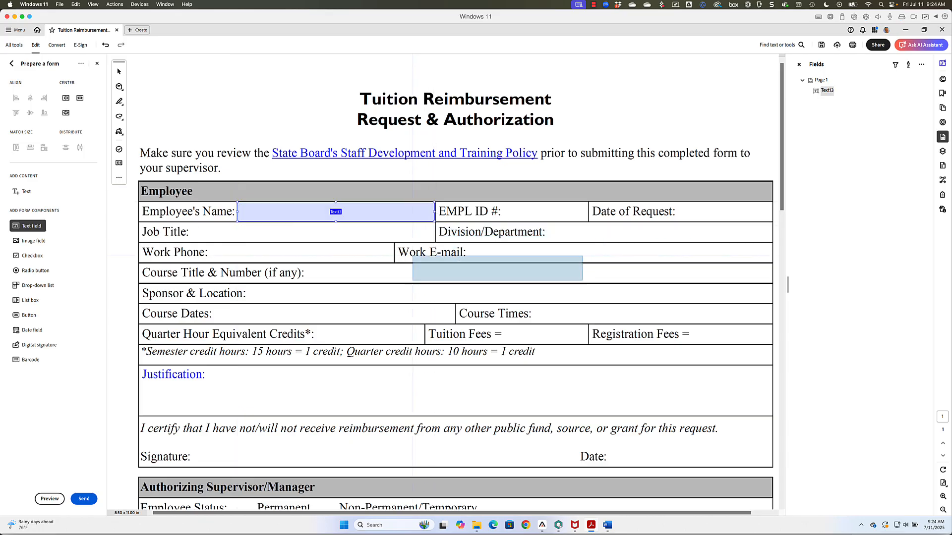
{"action": "left_click", "coordinate": [118, 71]}
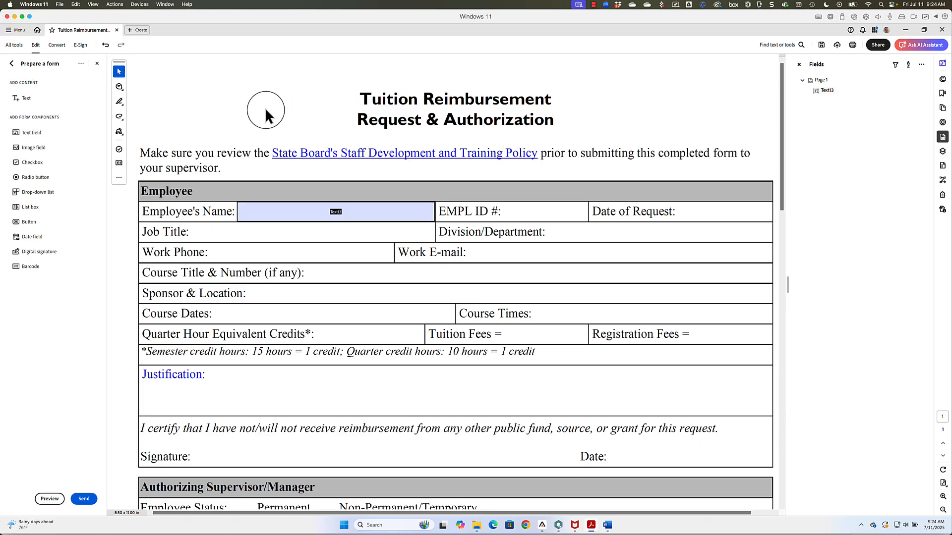
{"action": "double_click", "coordinate": [280, 214]}
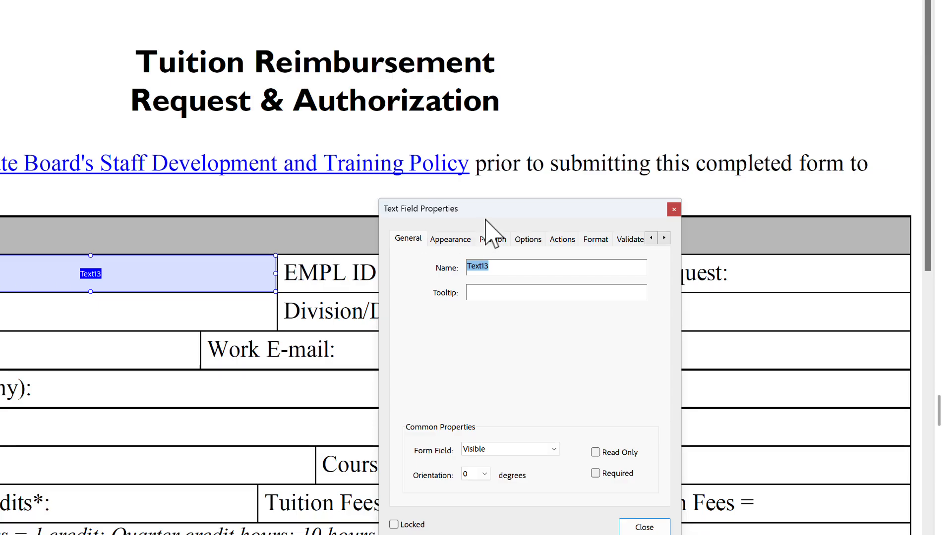
Step: Replace the default name Text13 with 'Employee Name' and add the tooltip 'Enter the employee's name'
{"action": "left_click_drag", "start_coordinate": [486, 212], "coordinate": [440, 106]}
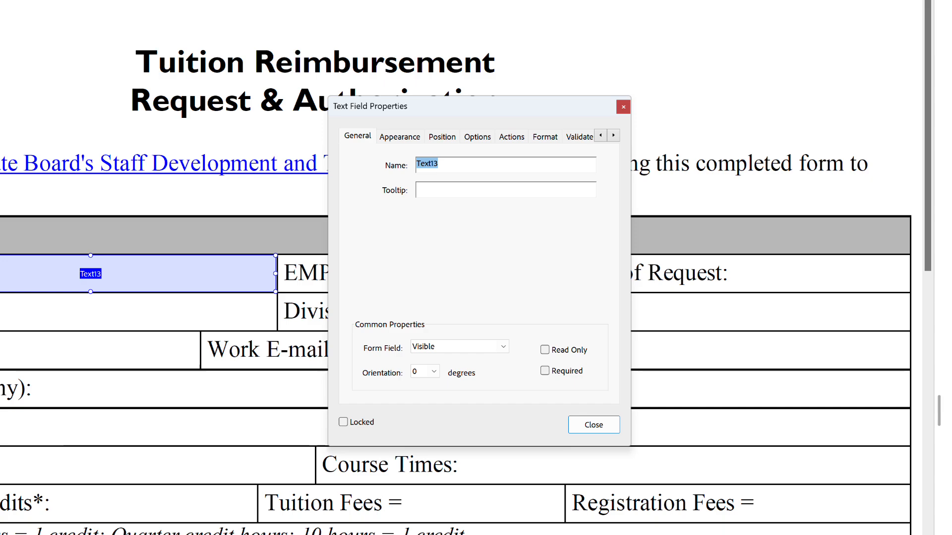
{"action": "left_click", "coordinate": [459, 166]}
{"action": "left_click_drag", "start_coordinate": [450, 165], "coordinate": [416, 168]}
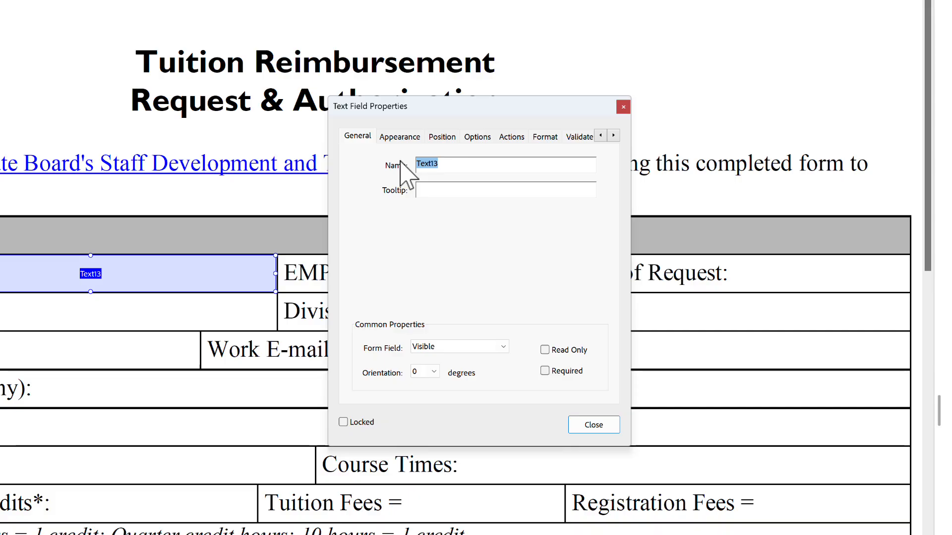
{"action": "type", "text": "Emp"}
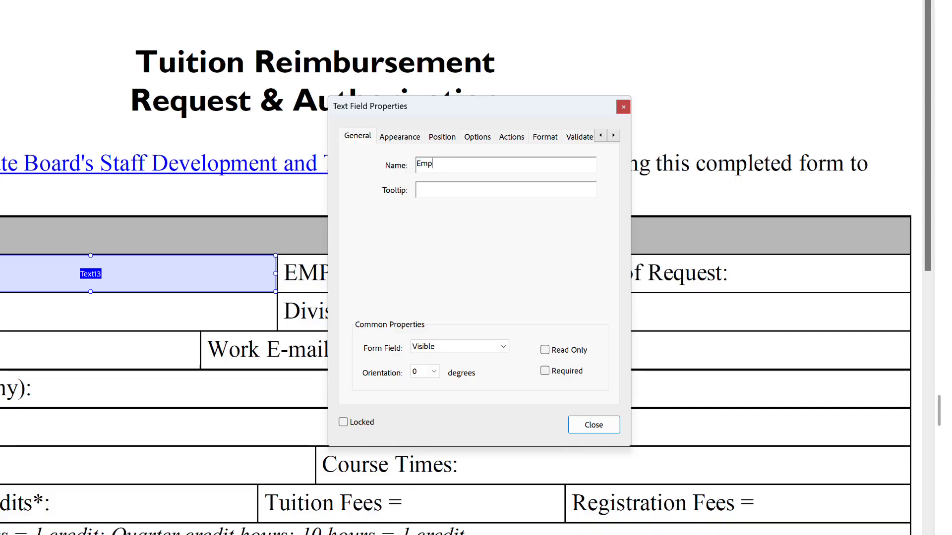
{"action": "type", "text": "loyee Name"}
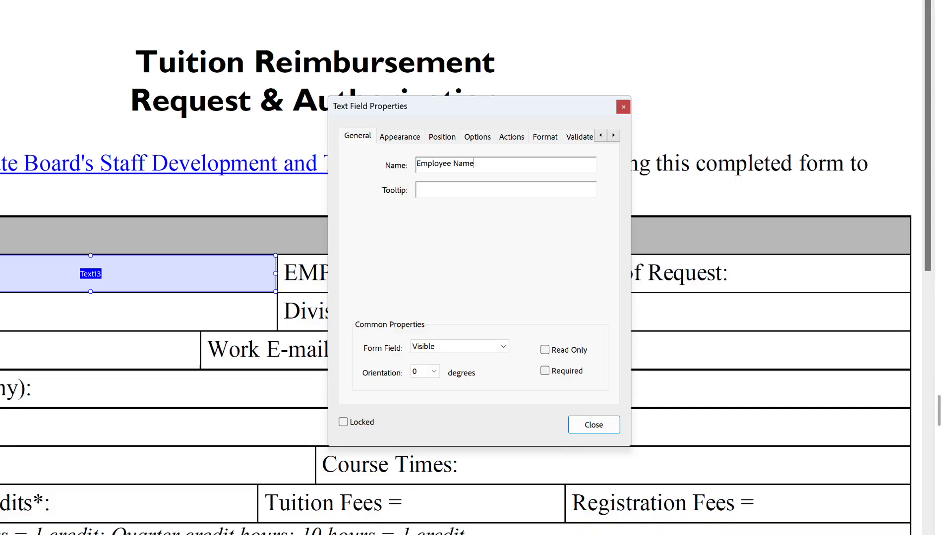
{"action": "key", "text": "Tab"}
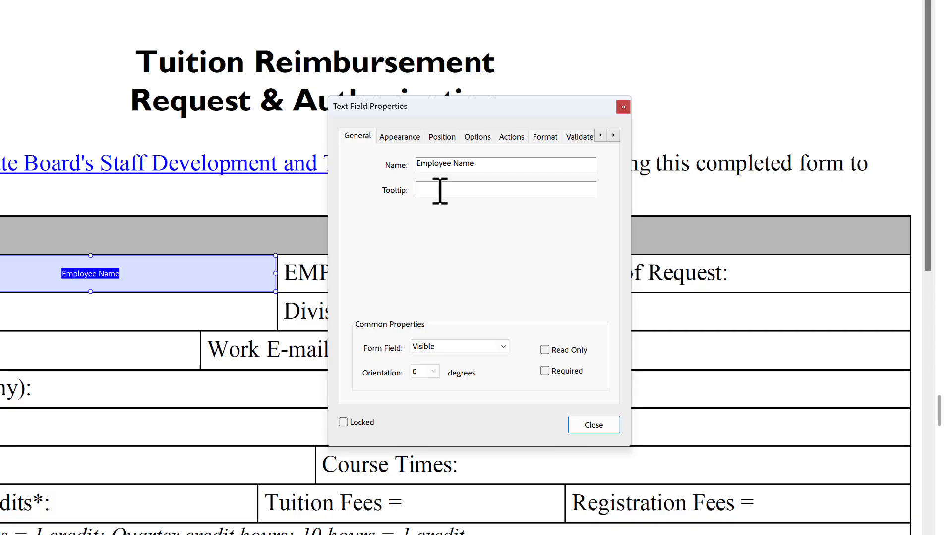
{"action": "type", "text": "Enter the employ"}
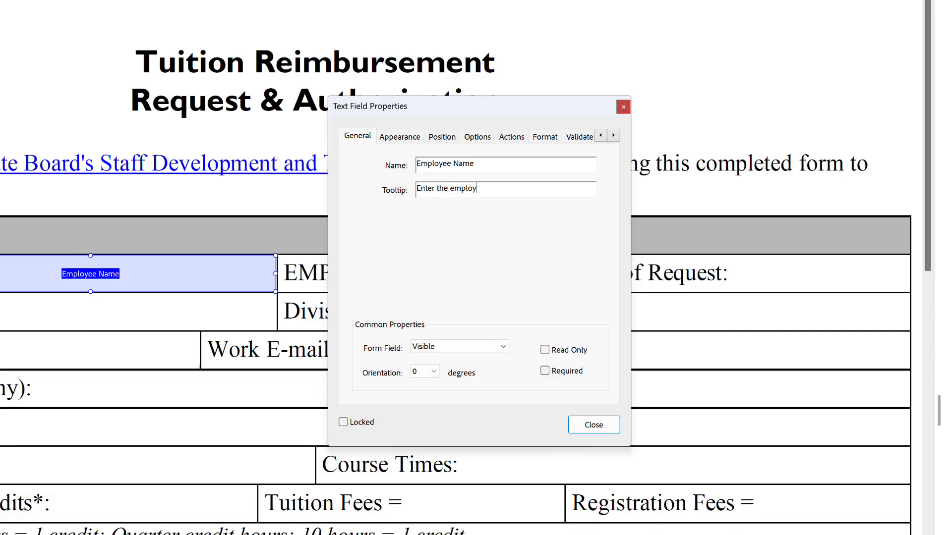
{"action": "type", "text": "ee's name"}
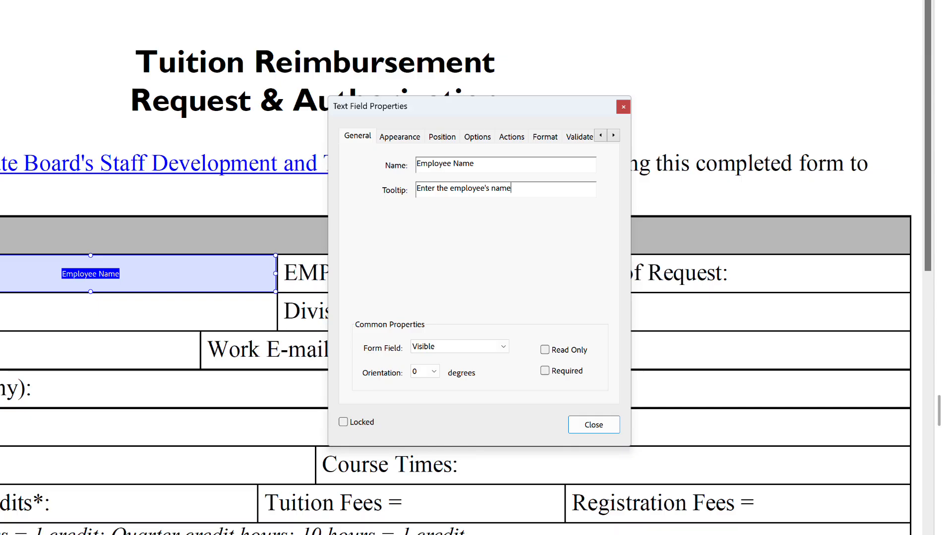
{"action": "key", "text": "Tab"}
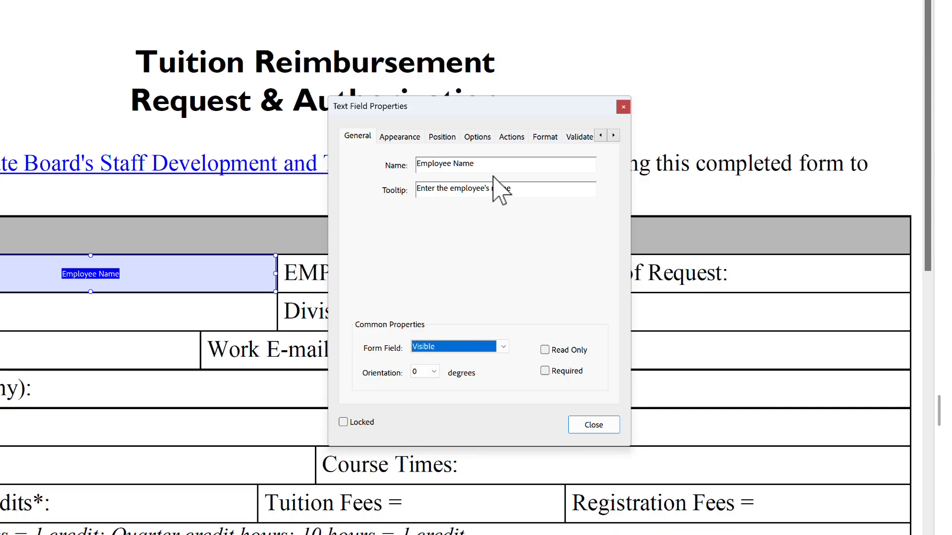
Step: Set the Employee Name field's font to Times Roman on the Appearance tab
{"action": "left_click", "coordinate": [399, 137]}
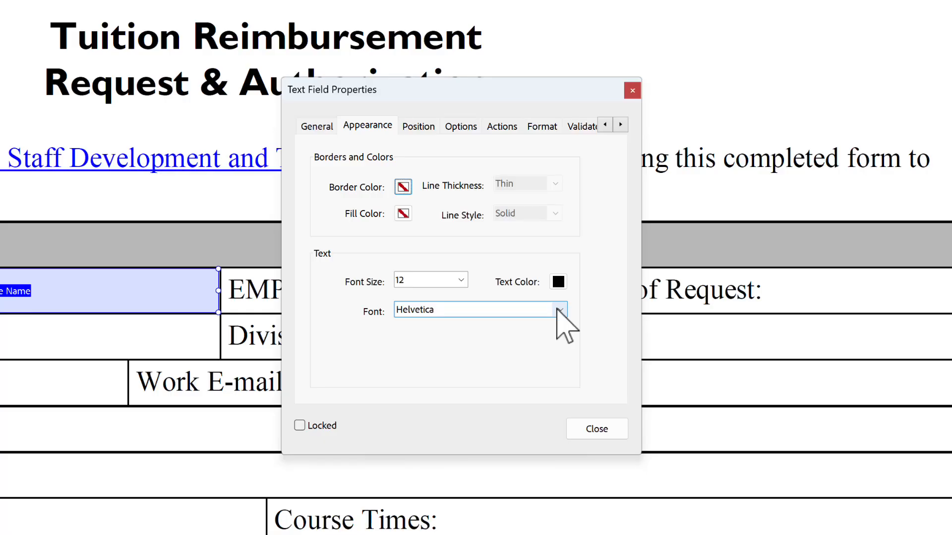
{"action": "left_click", "coordinate": [559, 310]}
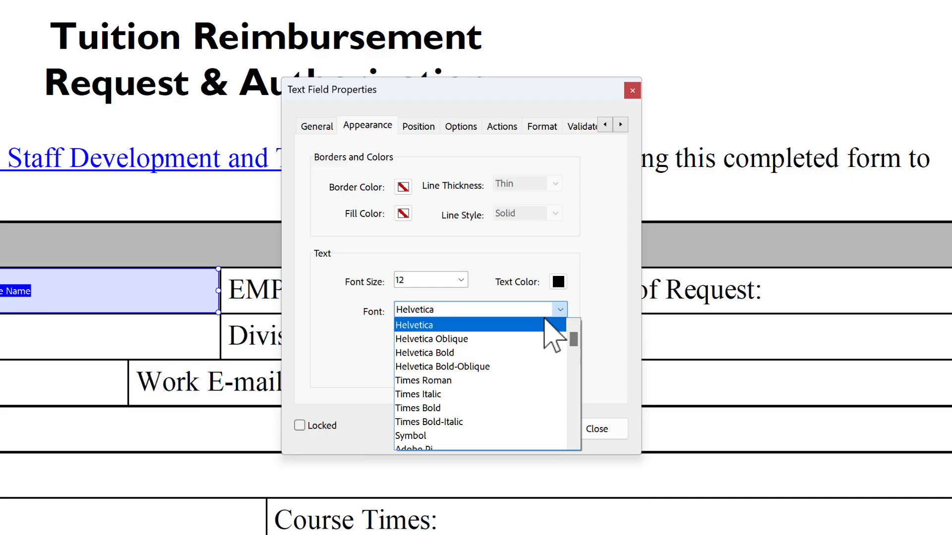
{"action": "left_click", "coordinate": [445, 381]}
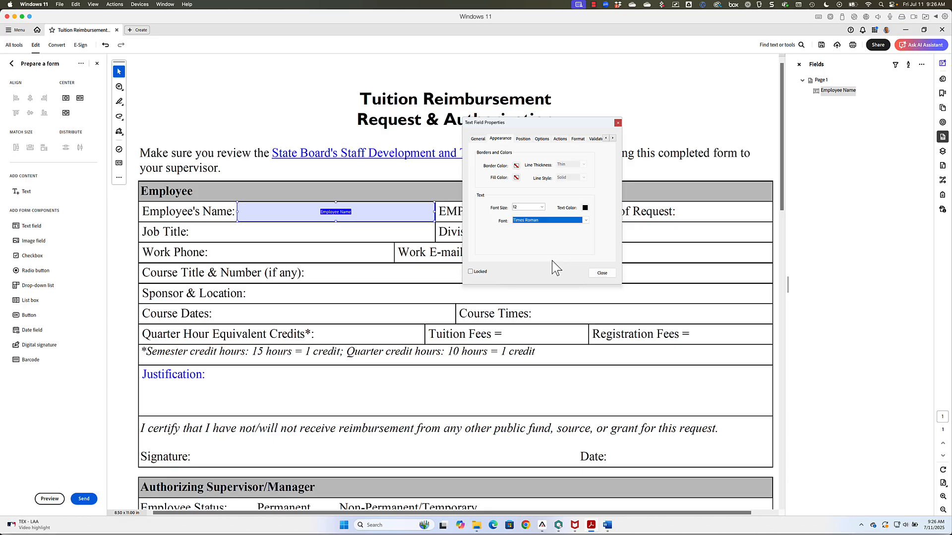
Step: Close the properties and form editing, then type a sample employee's full name into Employee's Name
{"action": "left_click", "coordinate": [602, 273]}
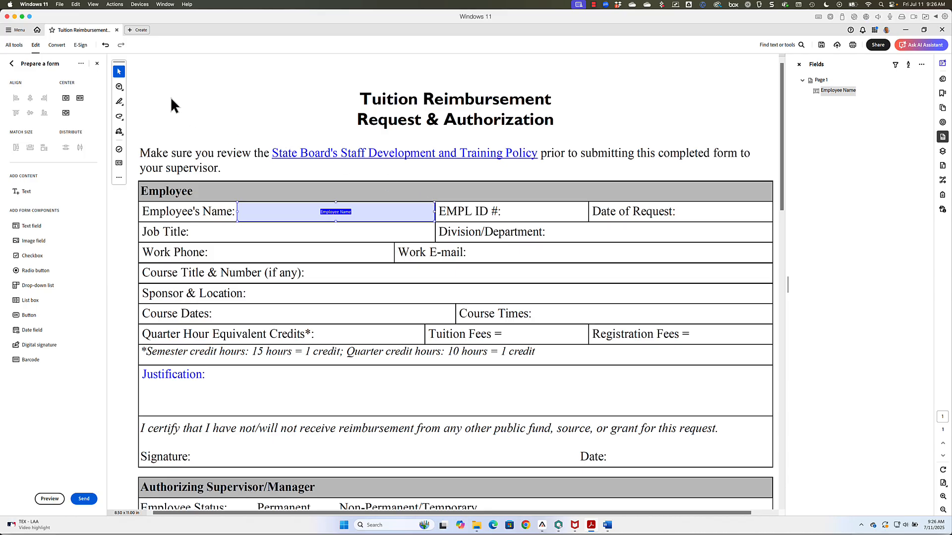
{"action": "left_click", "coordinate": [98, 63]}
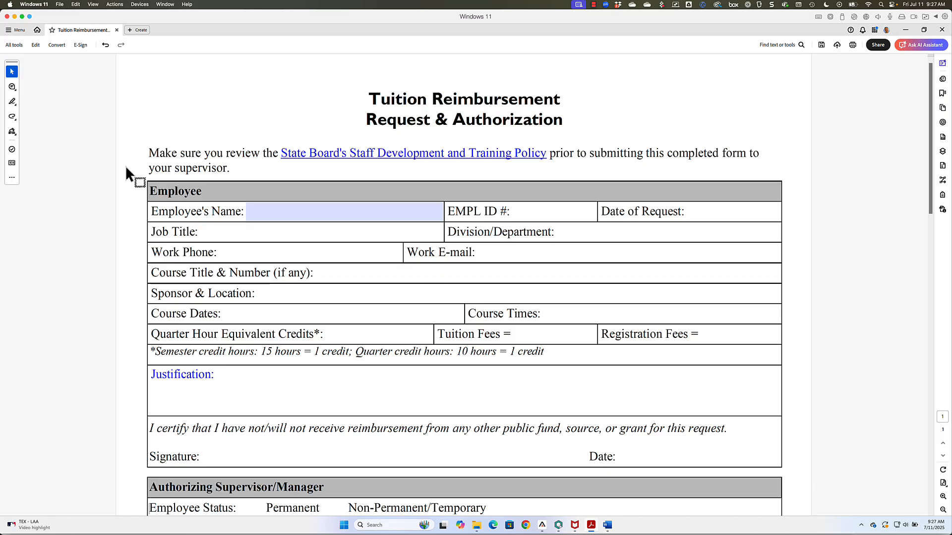
{"action": "left_click", "coordinate": [259, 212]}
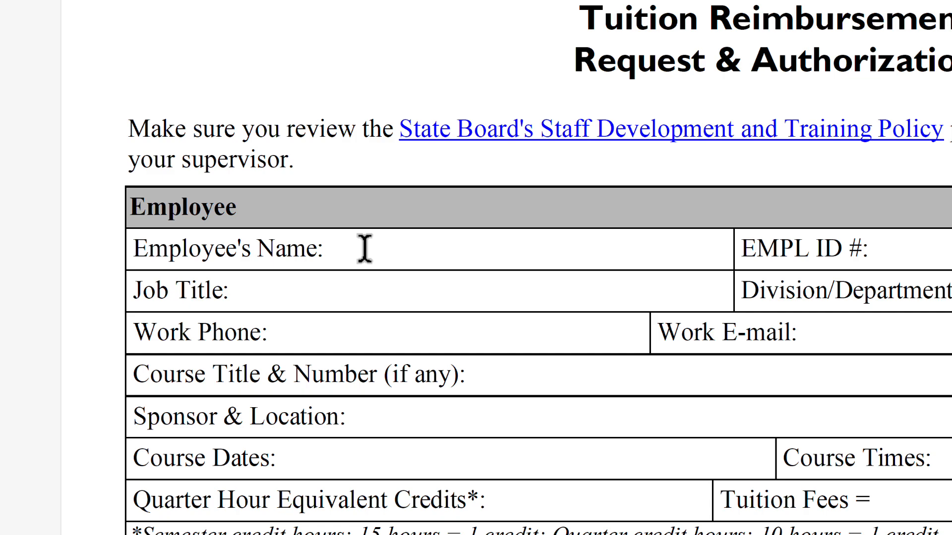
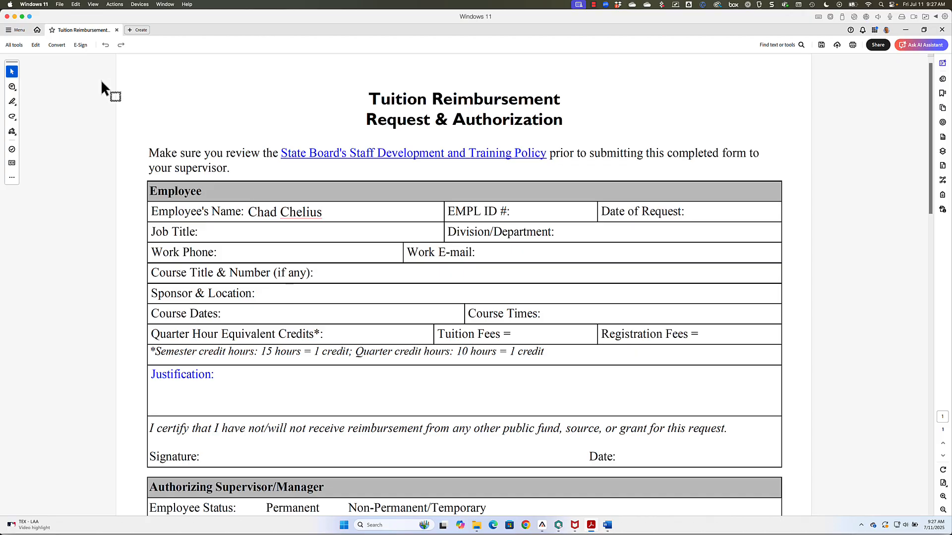
Step: Reopen Prepare a form and remove the sample entry with Clear form from the Fields menu
{"action": "left_click", "coordinate": [14, 45]}
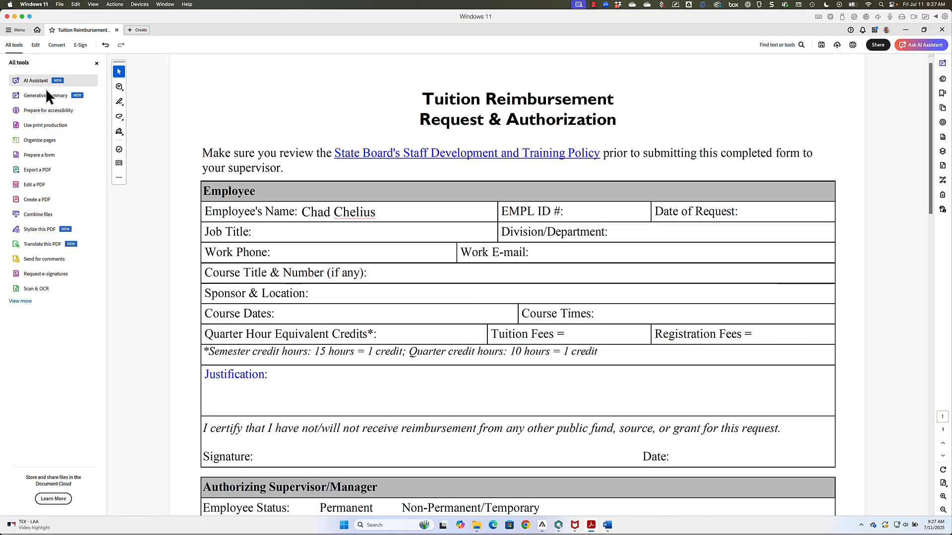
{"action": "left_click", "coordinate": [35, 155]}
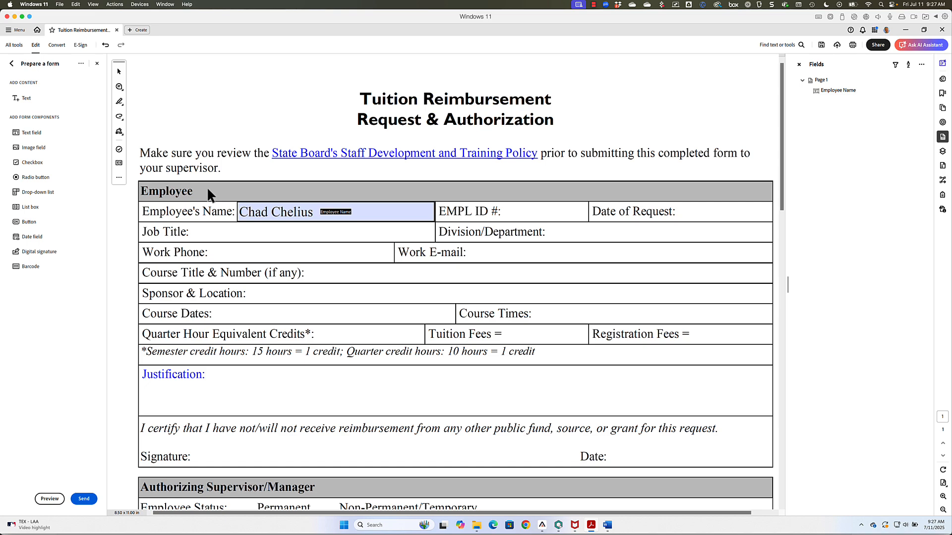
{"action": "left_click", "coordinate": [282, 214]}
{"action": "left_click", "coordinate": [920, 64]}
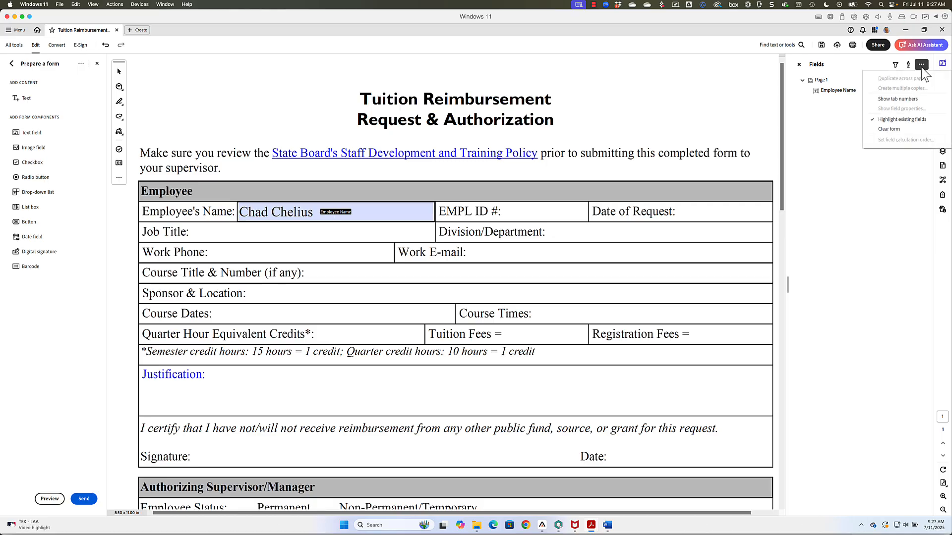
{"action": "left_click", "coordinate": [907, 130]}
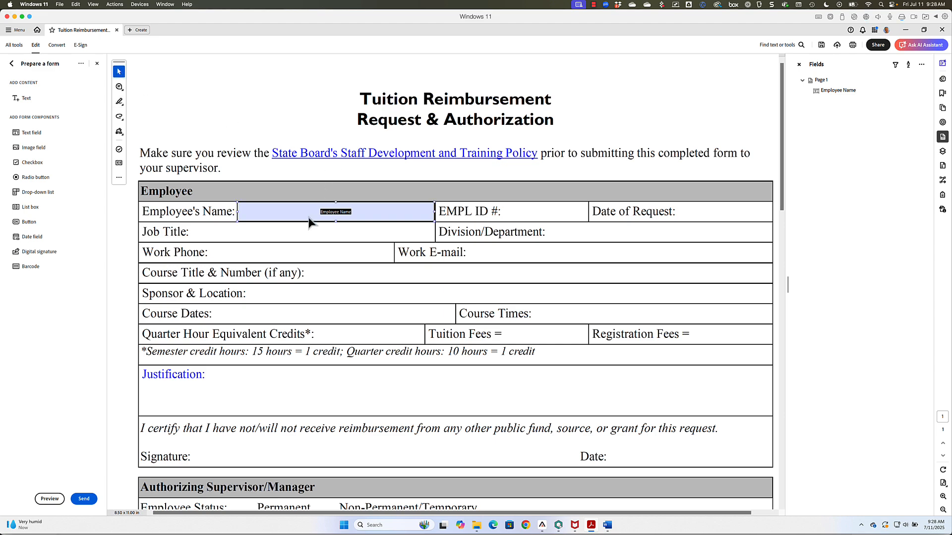
Step: Copy the Employee Name field into the EMPL ID # cell, narrow it to fit, and open its properties
{"action": "left_click", "coordinate": [295, 216]}
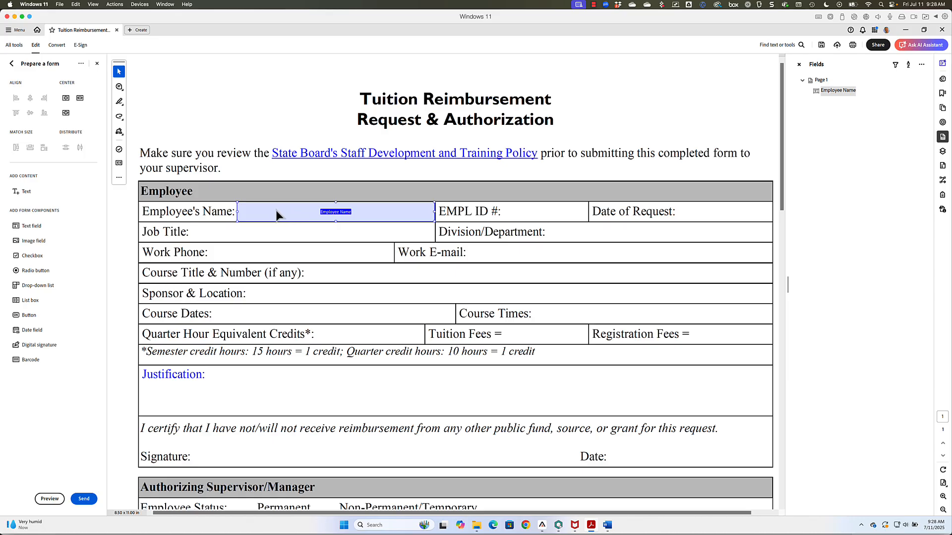
{"action": "left_click_drag", "start_coordinate": [271, 213], "coordinate": [537, 210]}
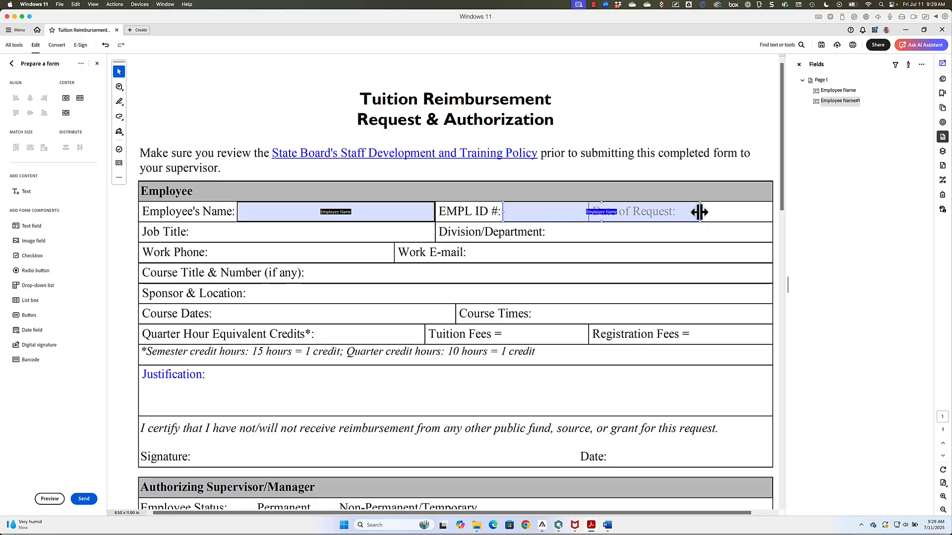
{"action": "left_click_drag", "start_coordinate": [699, 211], "coordinate": [588, 216]}
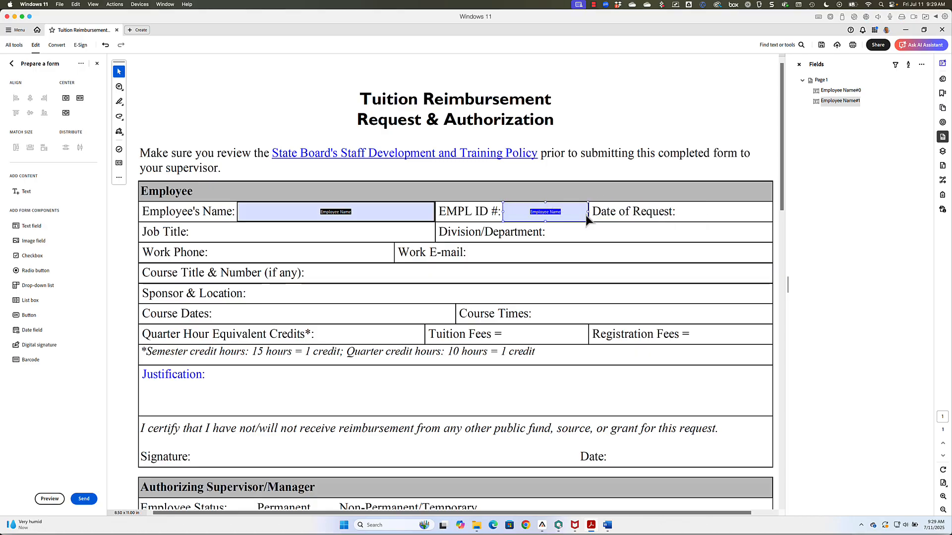
{"action": "double_click", "coordinate": [554, 212]}
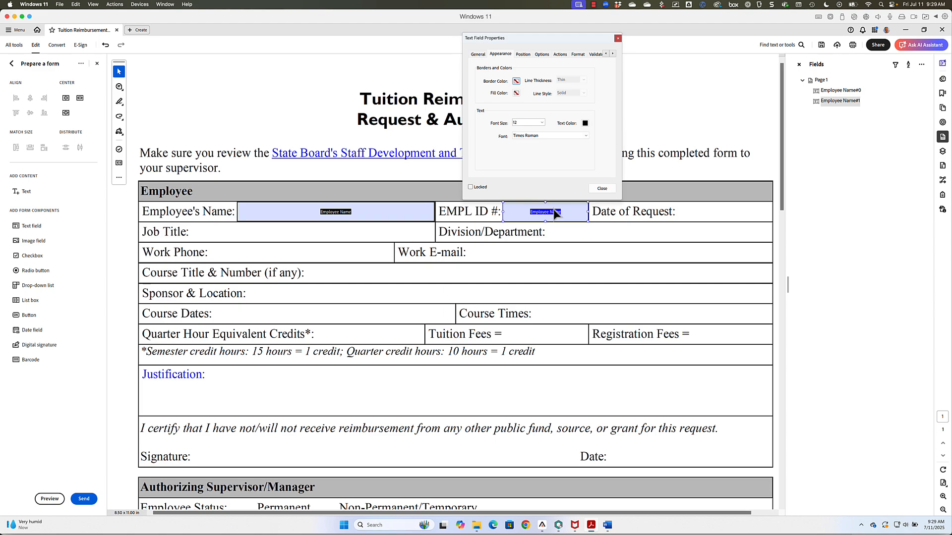
Step: Name the copied field 'Employee ID' with tooltip 'Enter the employee ID', then close the dialog
{"action": "left_click", "coordinate": [480, 54]}
{"action": "left_click_drag", "start_coordinate": [498, 45], "coordinate": [386, 294]}
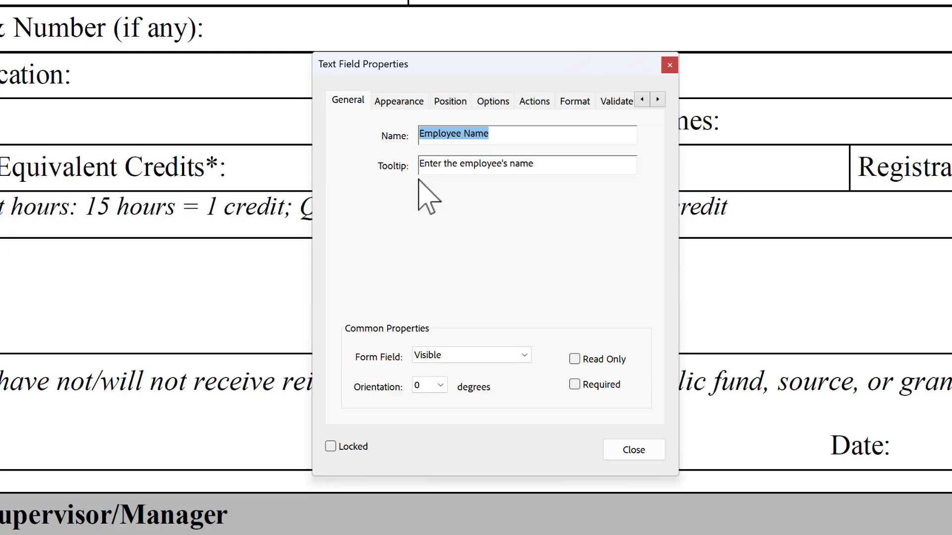
{"action": "type", "text": "EM"}
{"action": "key", "text": "BackSpace"}
{"action": "type", "text": "mployee ID"}
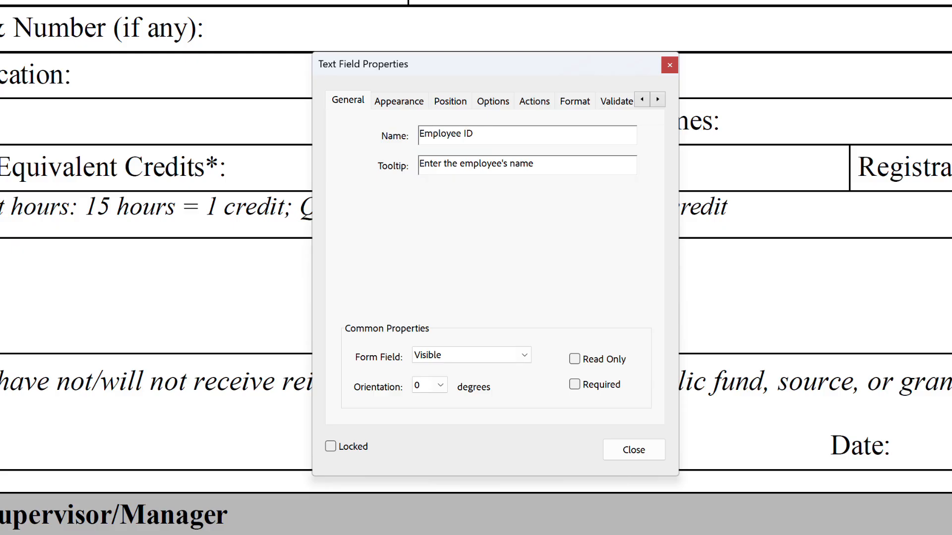
{"action": "key", "text": "Tab"}
{"action": "type", "text": "Enter "}
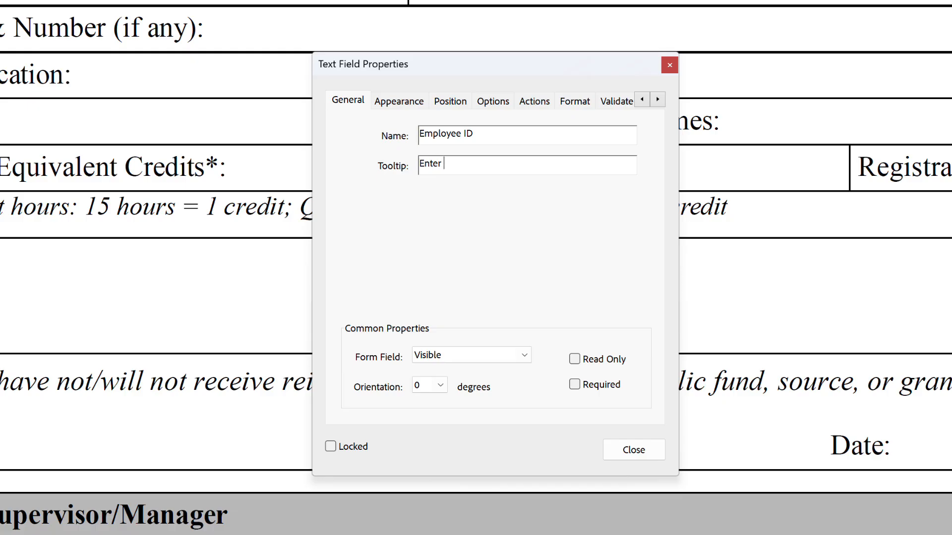
{"action": "type", "text": "the employee ID here"}
{"action": "key", "text": "BackSpace"}
{"action": "key", "text": "BackSpace"}
{"action": "key", "text": "BackSpace"}
{"action": "key", "text": "BackSpace"}
{"action": "key", "text": "BackSpace"}
{"action": "key", "text": "BackSpace"}
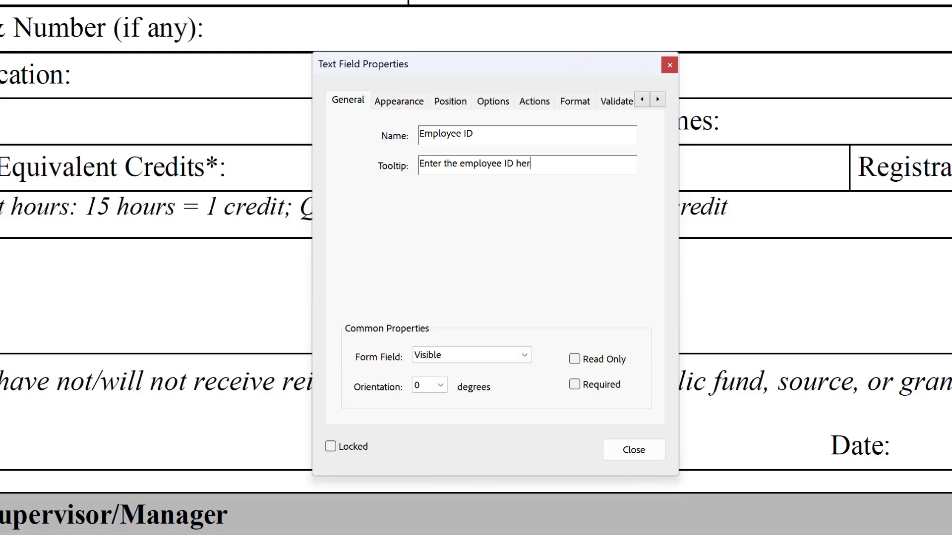
{"action": "type", "text": "D"}
{"action": "key", "text": "Tab"}
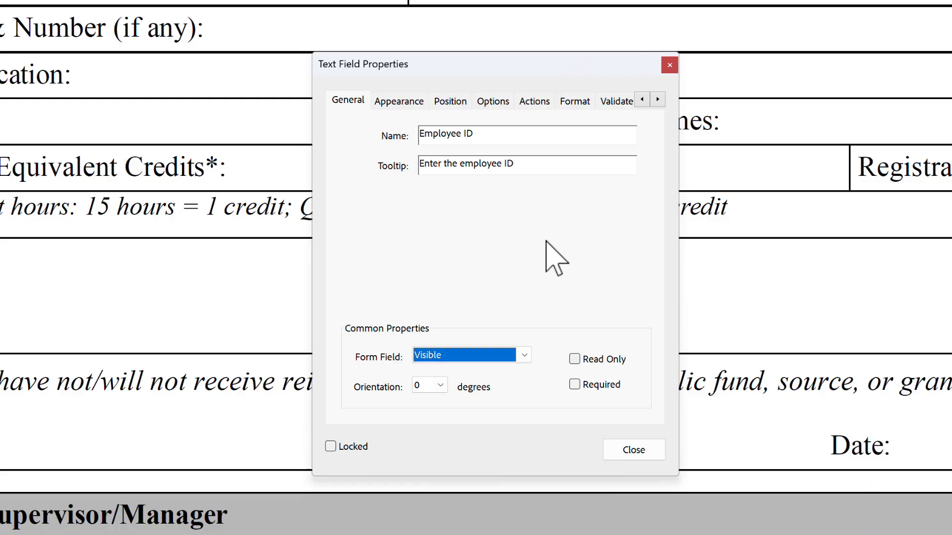
{"action": "left_click", "coordinate": [633, 450]}
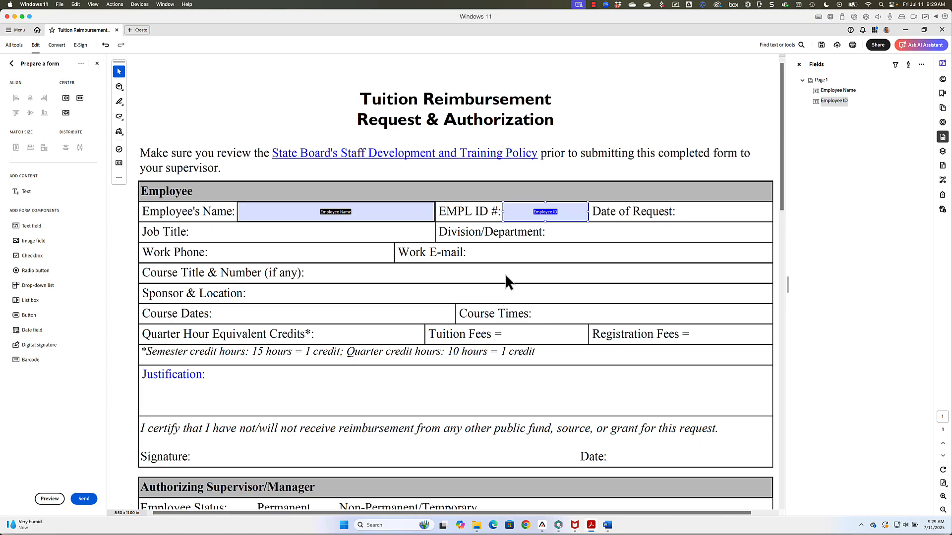
Step: Copy the Employee ID field beside Date of Request and widen it to fill the box
{"action": "left_click", "coordinate": [556, 213]}
{"action": "left_click_drag", "start_coordinate": [530, 209], "coordinate": [687, 207]}
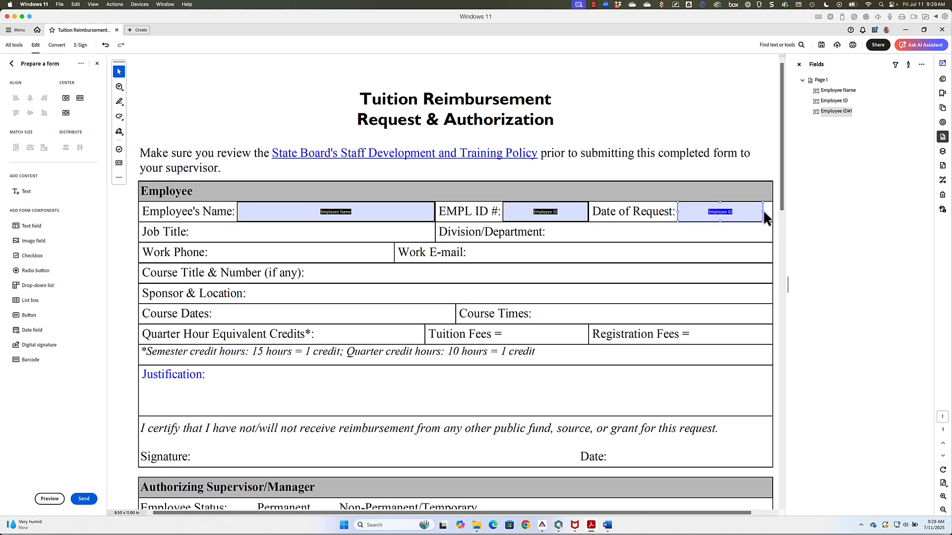
{"action": "left_click_drag", "start_coordinate": [762, 210], "coordinate": [772, 212]}
Step: Name the copy 'Request Date' with the tooltip 'Enter the date of request'
{"action": "double_click", "coordinate": [715, 218]}
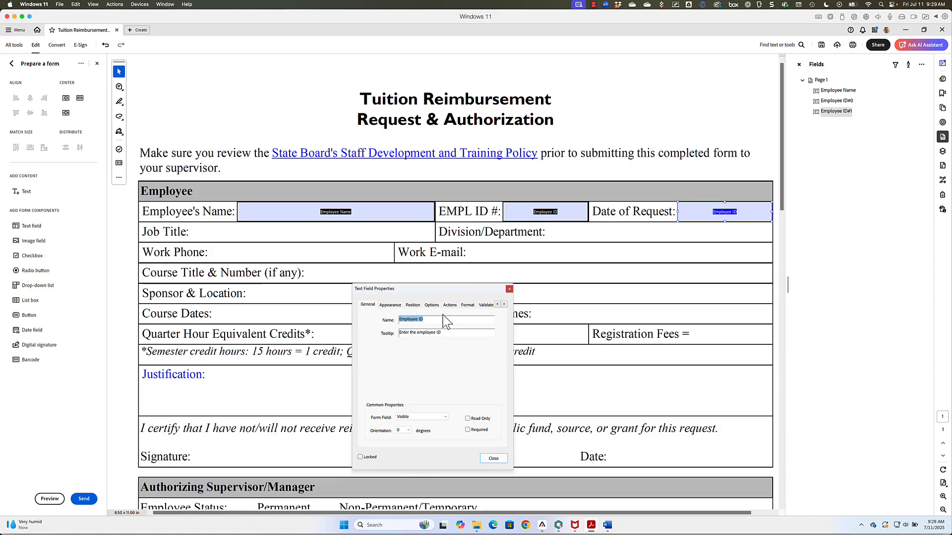
{"action": "type", "text": "Request Date"}
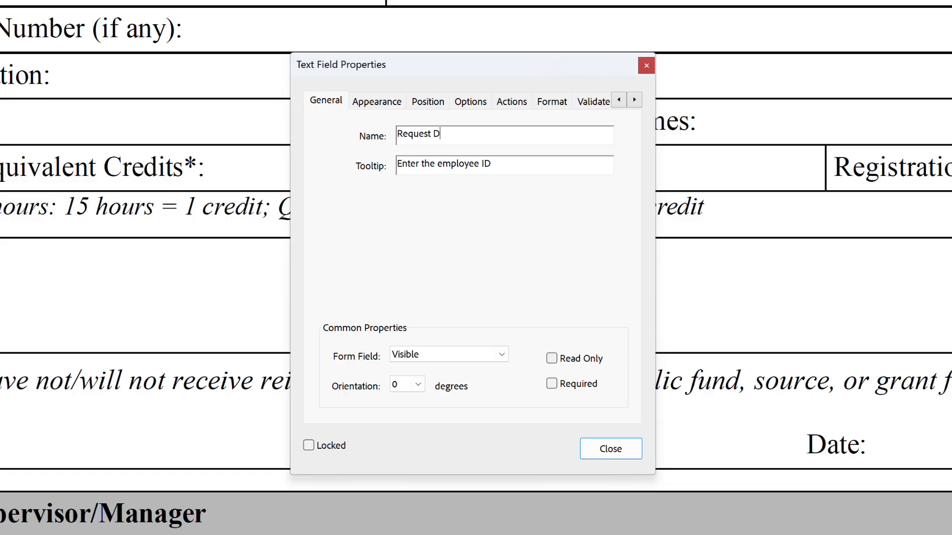
{"action": "key", "text": "Tab"}
{"action": "type", "text": "Enter "}
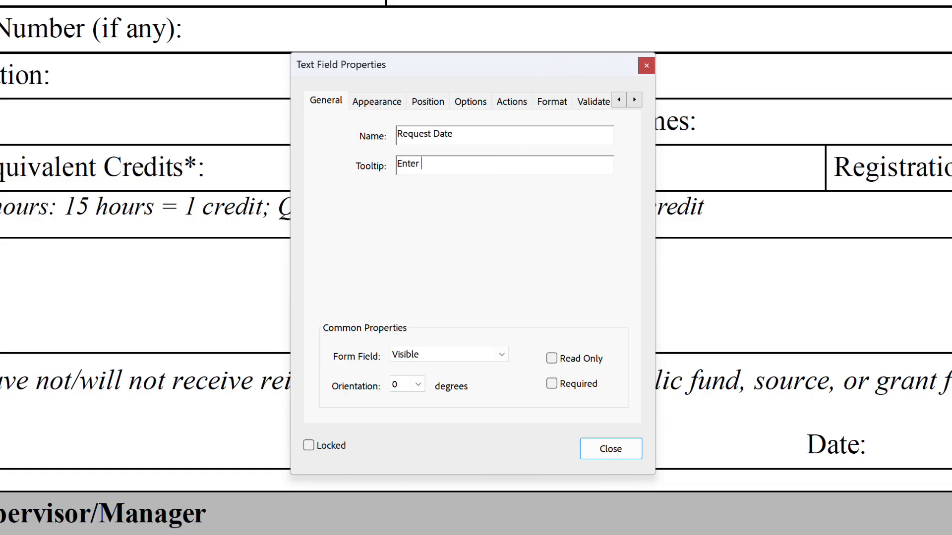
{"action": "type", "text": "the date of request"}
{"action": "key", "text": "Tab"}
{"action": "left_click", "coordinate": [446, 127]}
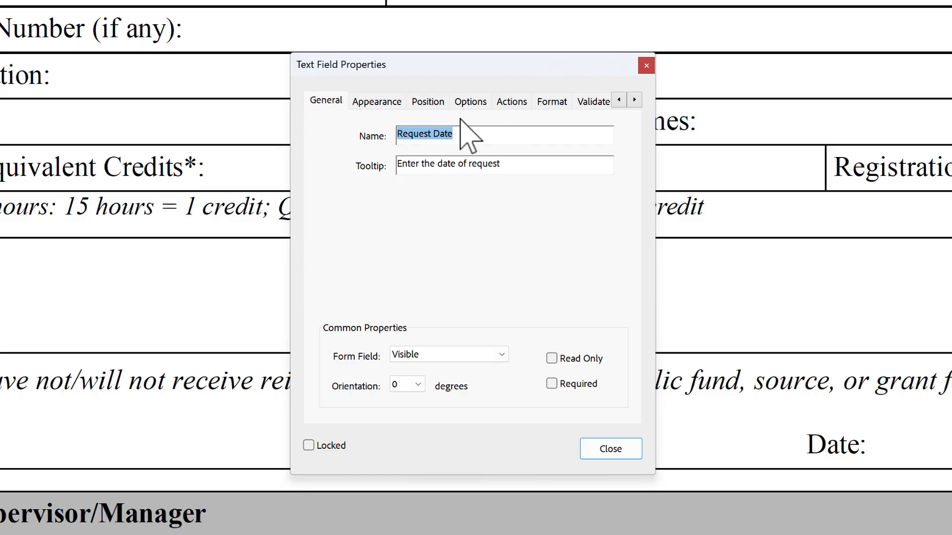
Step: Give Request Date the Date format category with mm/dd/yyyy, then close its properties
{"action": "left_click", "coordinate": [558, 104]}
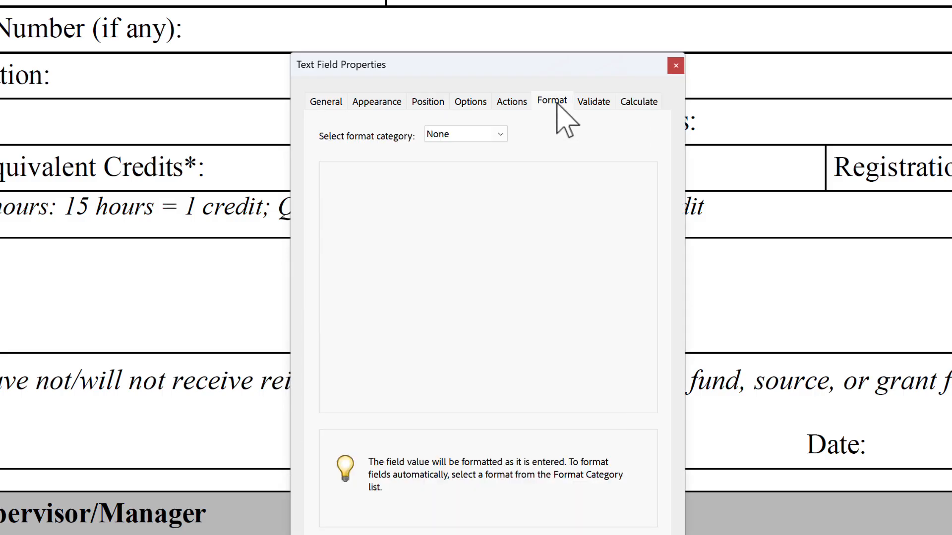
{"action": "left_click", "coordinate": [500, 135]}
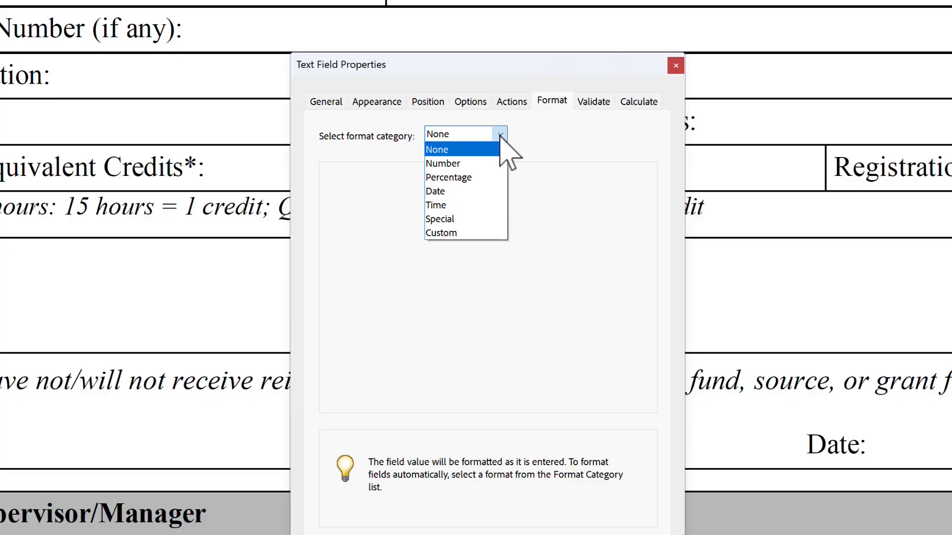
{"action": "left_click", "coordinate": [464, 193]}
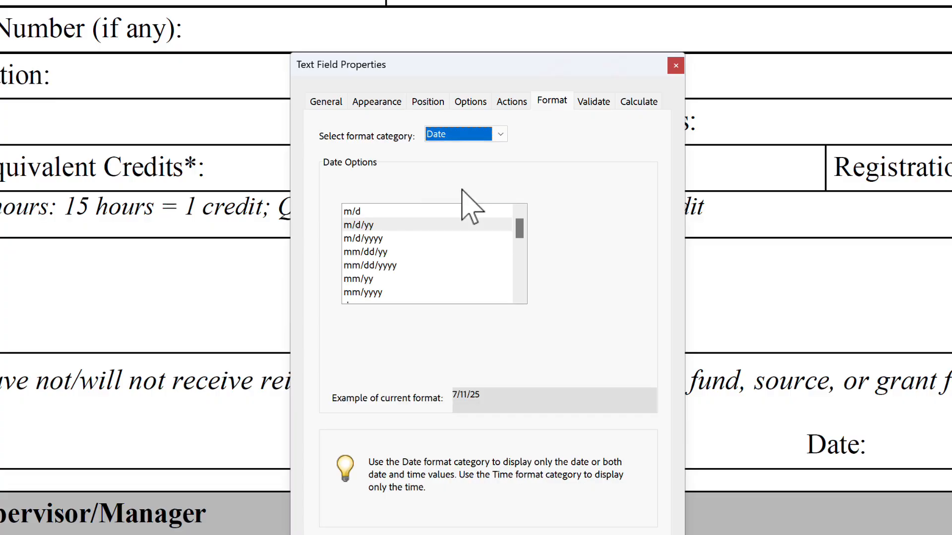
{"action": "left_click", "coordinate": [374, 266]}
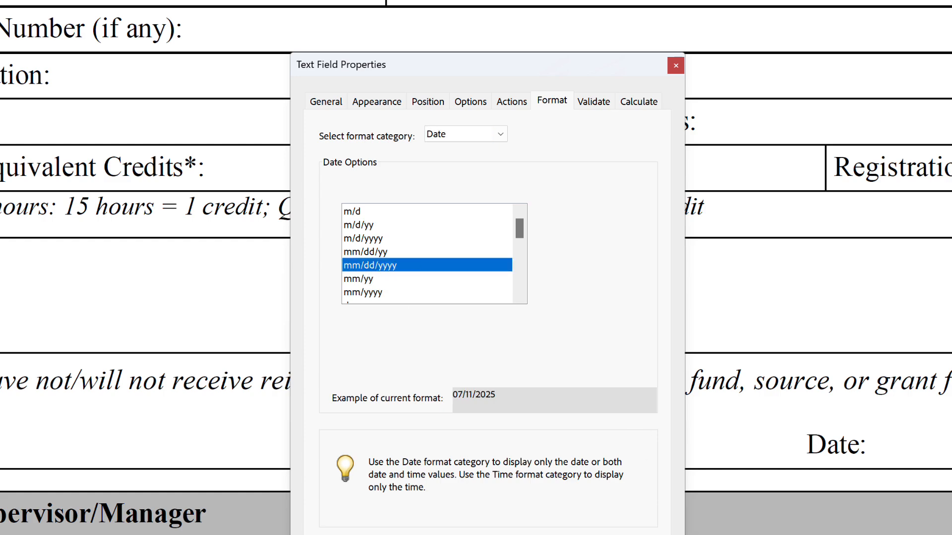
{"action": "left_click", "coordinate": [649, 534]}
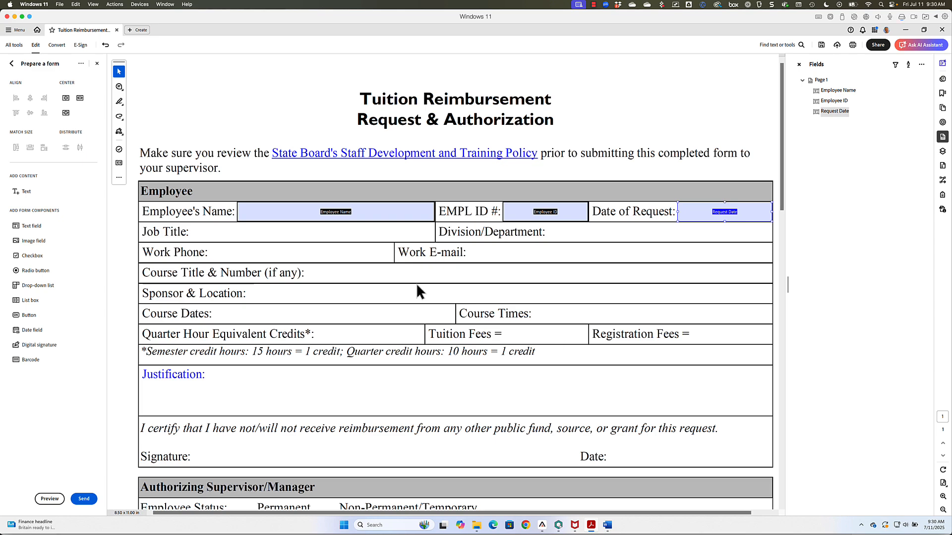
Step: Add named text fields for Job Title, Division/Department and Work Phone, with tooltips
{"action": "left_click", "coordinate": [259, 224]}
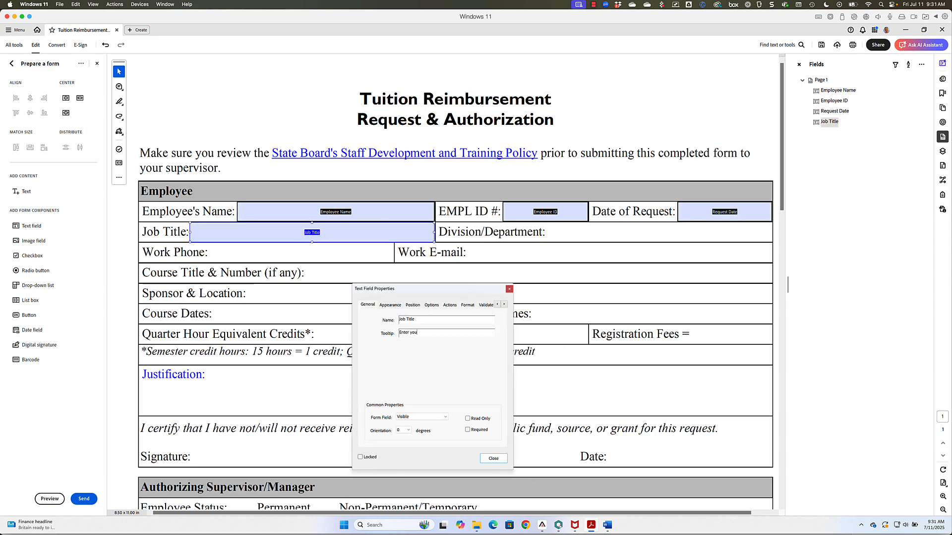
{"action": "type", "text": "r job titleDivision/Department"}
{"action": "left_click_drag", "start_coordinate": [456, 253], "coordinate": [393, 259]}
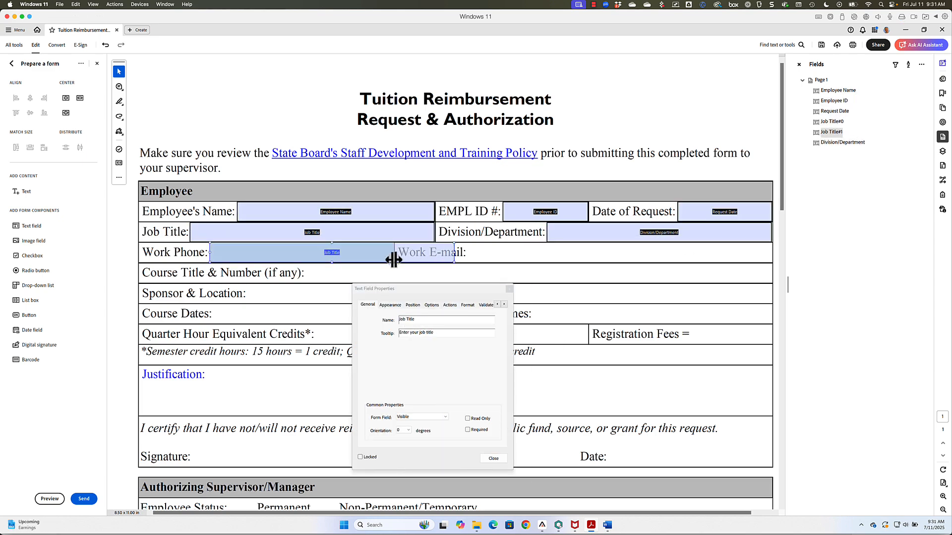
{"action": "type", "text": "Work PhoneEnter your work phone number"}
Step: Add course fields: Course Title, Sponsor, Course Dates, credit hours, Tuition Fees and Registration Fees
{"action": "left_click_drag", "start_coordinate": [651, 253], "coordinate": [773, 259]}
{"action": "left_click_drag", "start_coordinate": [490, 273], "coordinate": [773, 279]}
{"action": "type", "text": "Course TitleEnter the course title and numberSponsorEnter the sponsor and location"}
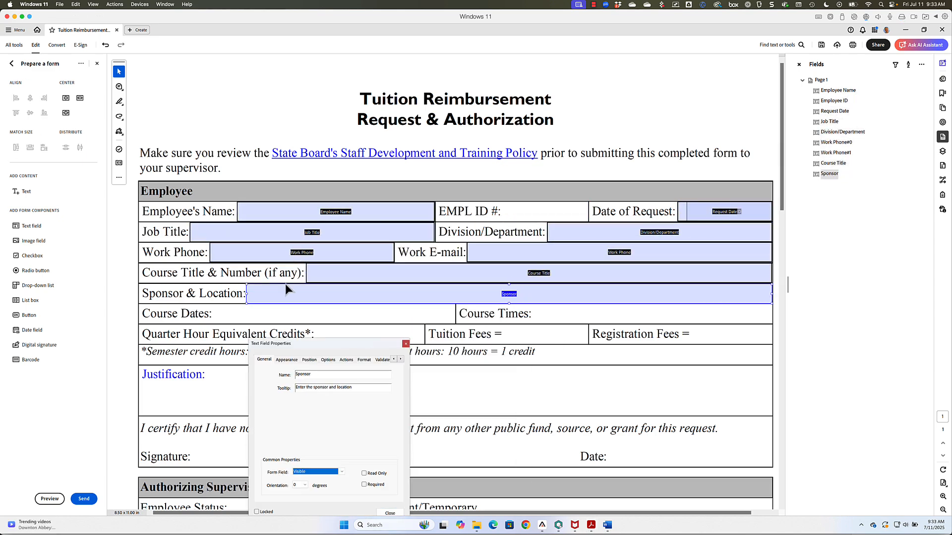
{"action": "type", "text": "Course DatesEnter the course dates"}
{"action": "left_click_drag", "start_coordinate": [255, 312], "coordinate": [357, 331]}
{"action": "left_click_drag", "start_coordinate": [558, 334], "coordinate": [424, 334]}
{"action": "type", "text": "Quarter hour creditsTuition FeesEnter the tuition fees"}
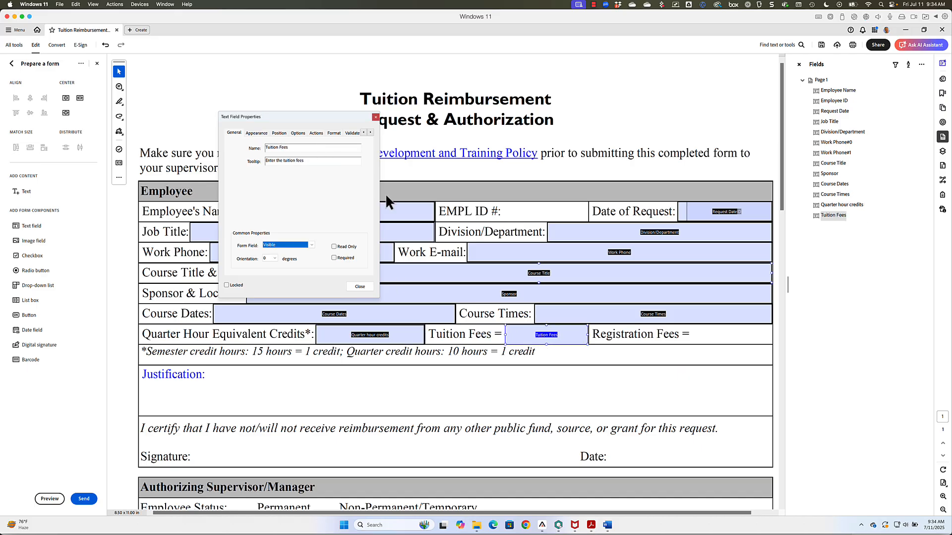
{"action": "type", "text": "Registration FeesEnter the registration feesSemester credit hoursEnter the semester credit hours"}
Step: Add the Justification field and an Employee Date field with tooltip 'Enter the date'
{"action": "left_click_drag", "start_coordinate": [374, 398], "coordinate": [772, 397]}
{"action": "type", "text": "Justification"}
{"action": "scroll", "coordinate": [664, 164], "scroll_direction": "down", "scroll_amount": 1}
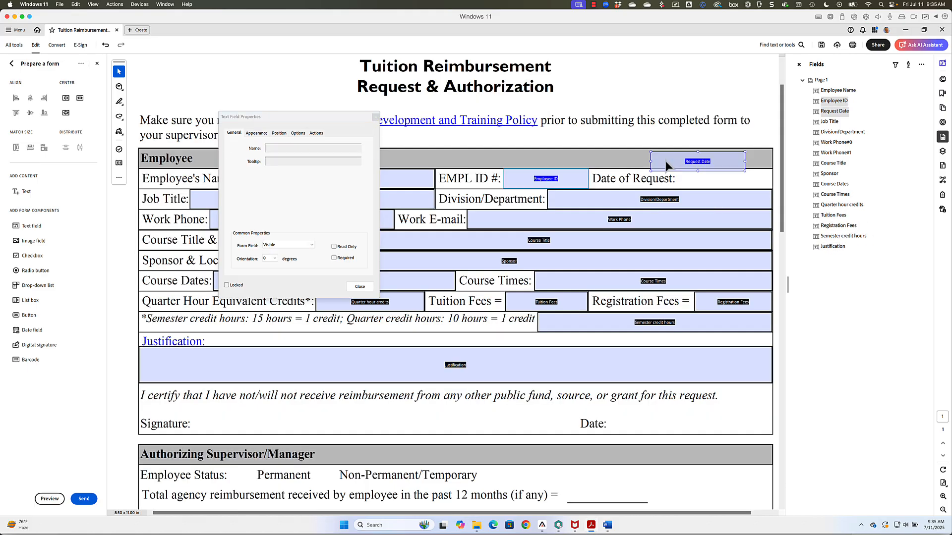
{"action": "mouse_move", "coordinate": [692, 180]}
{"action": "left_mouse_down"}
{"action": "mouse_move", "coordinate": [656, 388]}
{"action": "mouse_move", "coordinate": [624, 426]}
{"action": "left_mouse_up"}
{"action": "type", "text": "Employee DateEnter the date"}
Step: Add Reimbursement, Development plan, Comments and Authorizing Supervisor Date fields
{"action": "scroll", "coordinate": [455, 317], "scroll_direction": "down", "scroll_amount": 2}
{"action": "type", "text": "Reimbursement"}
{"action": "mouse_move", "coordinate": [657, 331]}
{"action": "left_mouse_down"}
{"action": "mouse_move", "coordinate": [607, 401]}
{"action": "mouse_move", "coordinate": [691, 421]}
{"action": "left_mouse_up"}
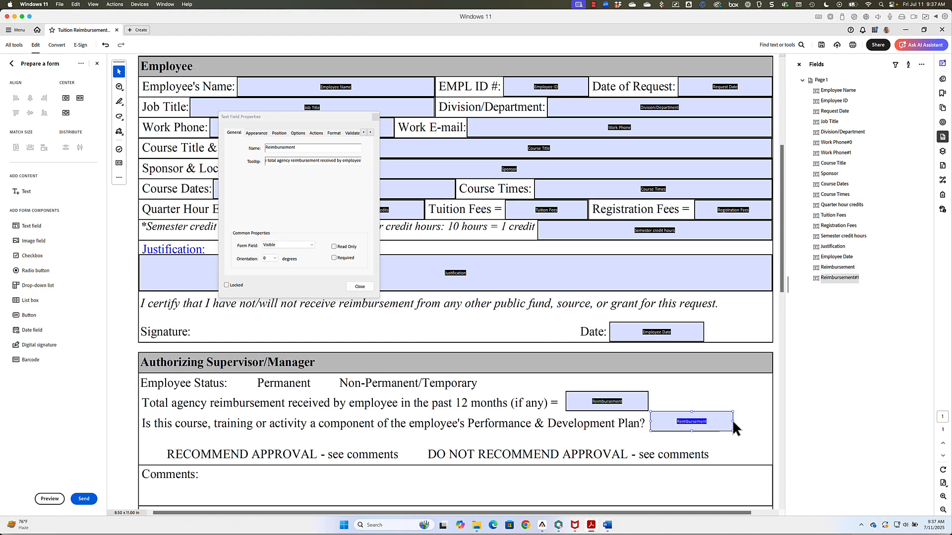
{"action": "type", "text": "Development plan"}
{"action": "scroll", "coordinate": [455, 317], "scroll_direction": "down", "scroll_amount": 2}
{"action": "left_click_drag", "start_coordinate": [455, 166], "coordinate": [455, 379]}
{"action": "type", "text": "Comments"}
{"action": "left_click_drag", "start_coordinate": [656, 226], "coordinate": [656, 419]}
{"action": "type", "text": "Authorizing Supervisor Date"}
Step: Add Human Resources Director Comments and Human Resources Director Date fields
{"action": "scroll", "coordinate": [455, 317], "scroll_direction": "down", "scroll_amount": 2}
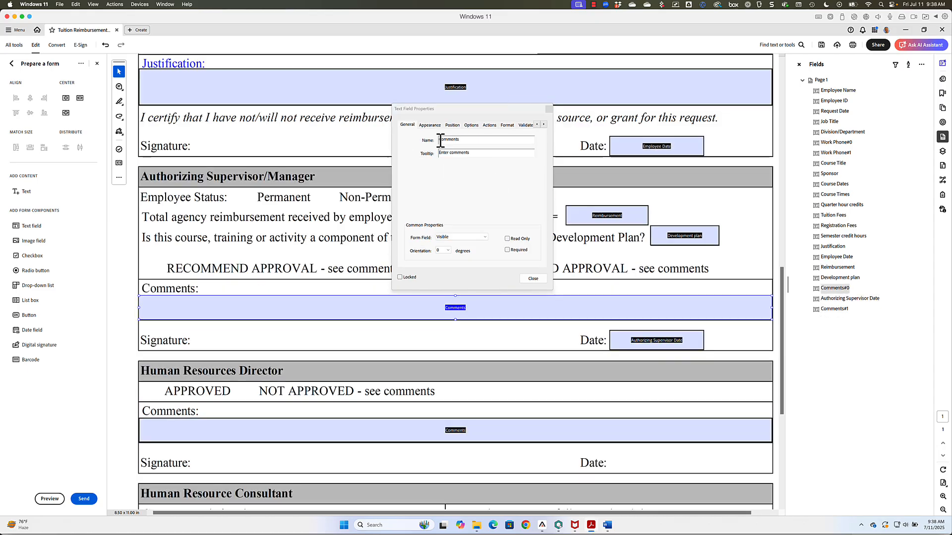
{"action": "type", "text": "Human Resources Director Comments"}
{"action": "left_click_drag", "start_coordinate": [650, 342], "coordinate": [650, 464]}
{"action": "type", "text": "Human Resources Director Date"}
{"action": "key", "text": "Tab"}
Step: Add a date-formatted Course Completion Date field and an Authorized Amount field
{"action": "scroll", "coordinate": [455, 317], "scroll_direction": "up", "scroll_amount": 1}
{"action": "mouse_move", "coordinate": [624, 62]}
{"action": "left_mouse_down"}
{"action": "mouse_move", "coordinate": [338, 292]}
{"action": "mouse_move", "coordinate": [284, 439]}
{"action": "left_mouse_up"}
{"action": "type", "text": "Course Completion Date"}
{"action": "left_click", "coordinate": [507, 125]}
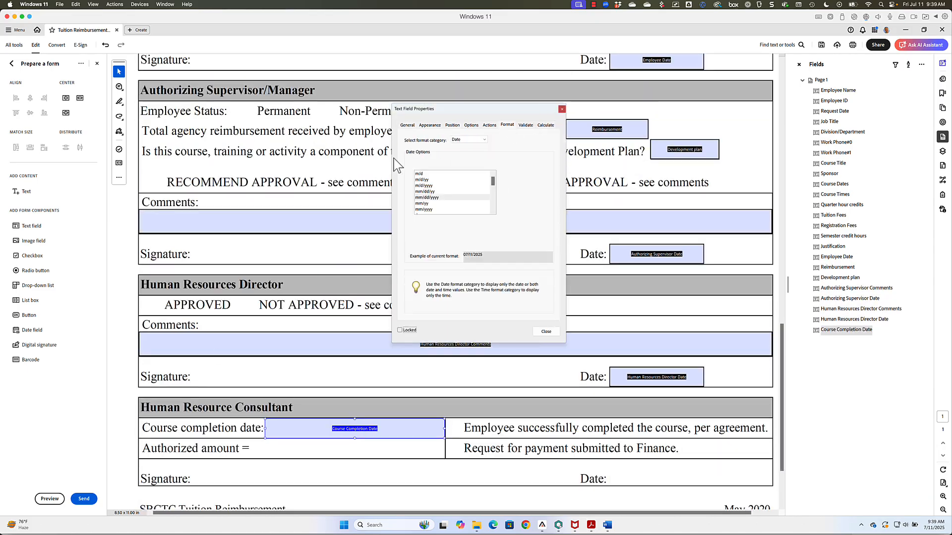
{"action": "type", "text": "Authorized Amount"}
Step: Copy a date field to the bottom line as the Human Resource Consultant Date
{"action": "scroll", "coordinate": [455, 317], "scroll_direction": "down", "scroll_amount": 1}
{"action": "left_click_drag", "start_coordinate": [656, 330], "coordinate": [656, 429]}
{"action": "left_click_drag", "start_coordinate": [469, 139], "coordinate": [486, 140]}
{"action": "type", "text": "Consultant"}
{"action": "left_click", "coordinate": [530, 279]}
{"action": "scroll", "coordinate": [614, 339], "scroll_direction": "up", "scroll_amount": 9}
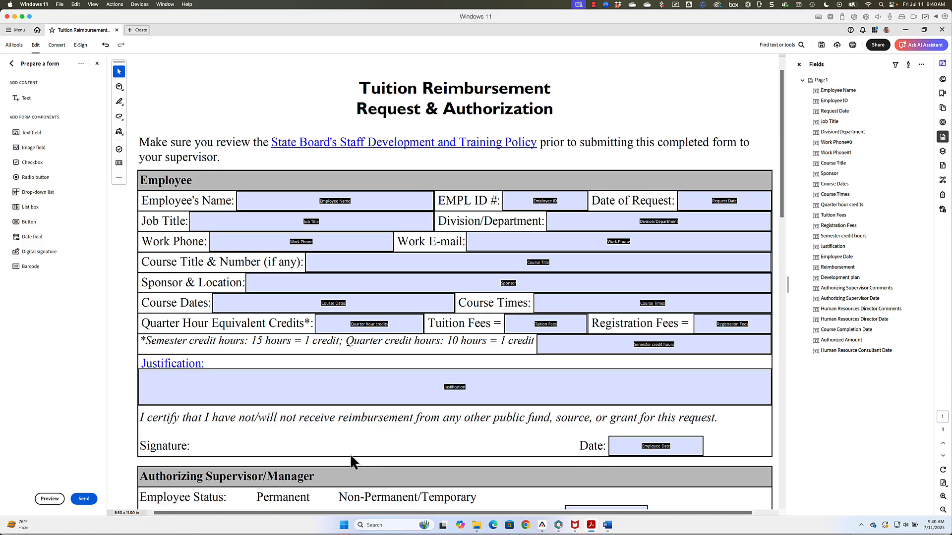
Step: Scroll to the Employee Status row and choose the Radio button tool
{"action": "scroll", "coordinate": [350, 453], "scroll_direction": "down", "scroll_amount": 5}
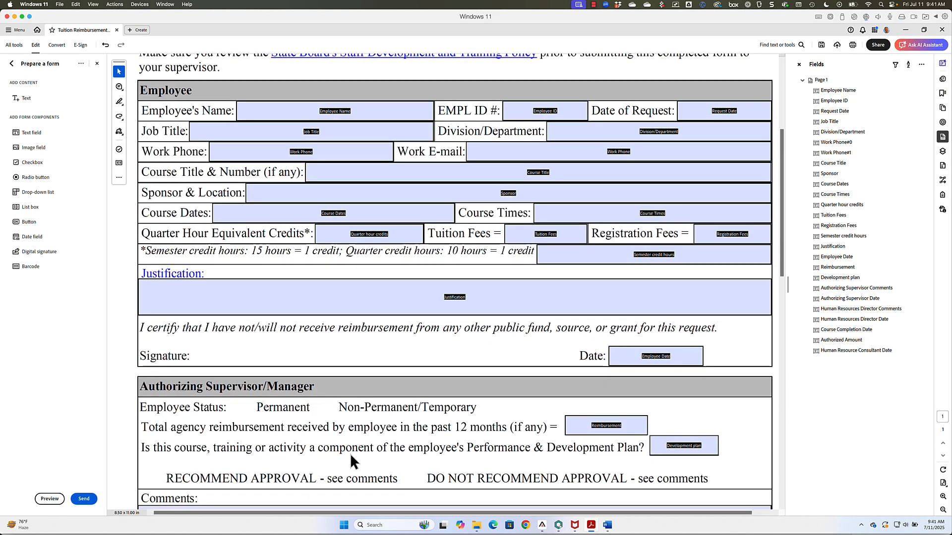
{"action": "scroll", "coordinate": [350, 453], "scroll_direction": "down", "scroll_amount": 1}
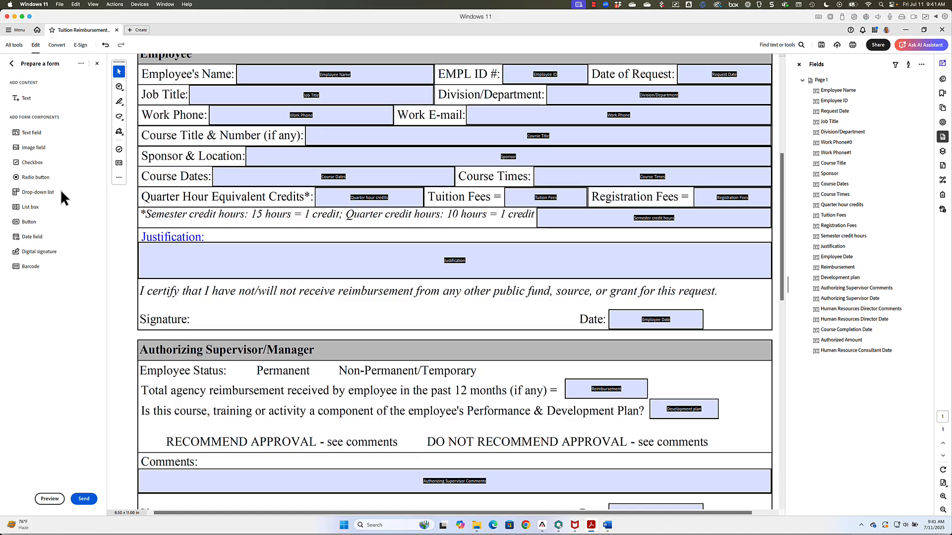
{"action": "left_click", "coordinate": [34, 177]}
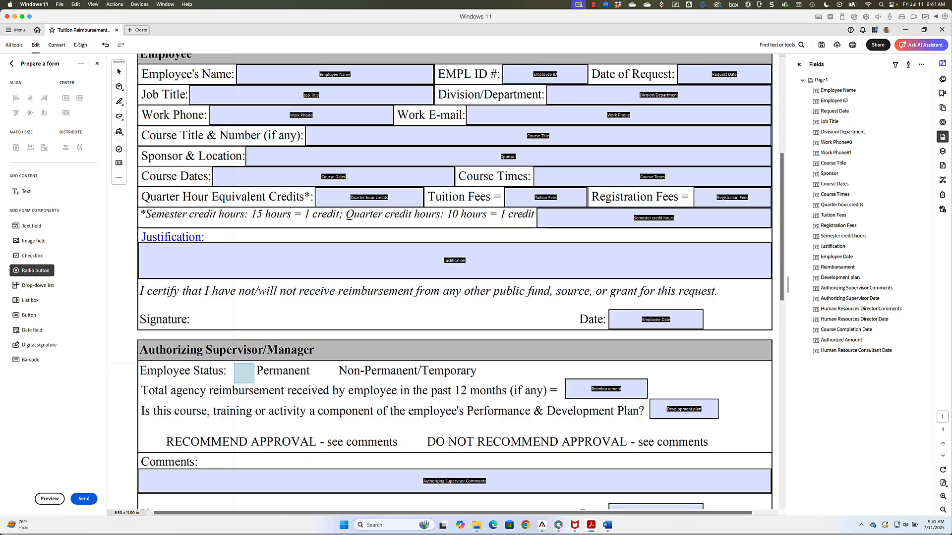
Step: Place a radio button before Permanent, group Employee Status, tooltip 'Choose your employee status'
{"action": "left_click_drag", "start_coordinate": [234, 363], "coordinate": [251, 379]}
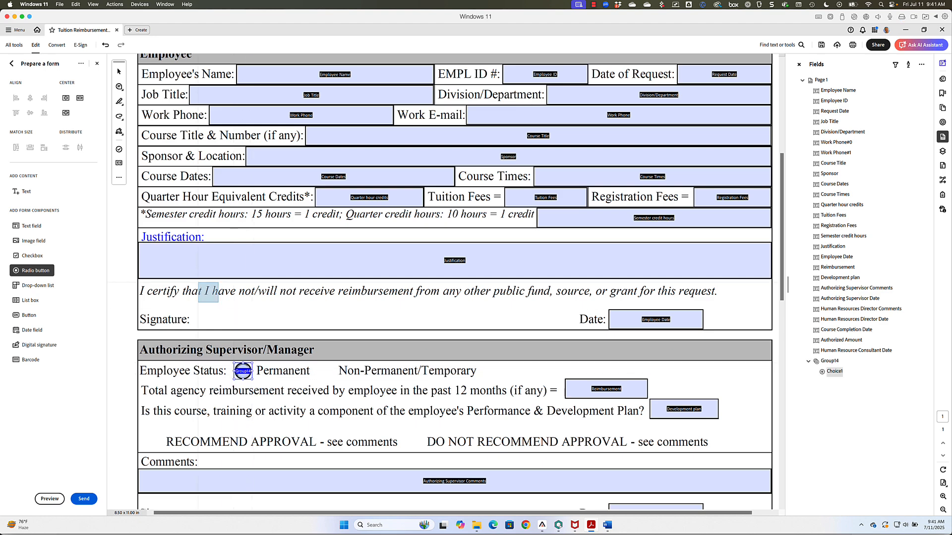
{"action": "left_click", "coordinate": [119, 72]}
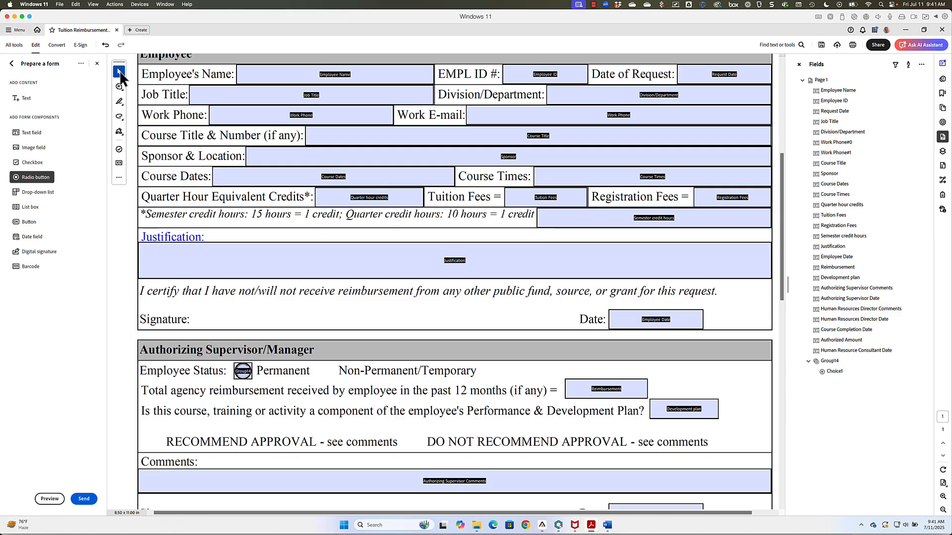
{"action": "double_click", "coordinate": [244, 373]}
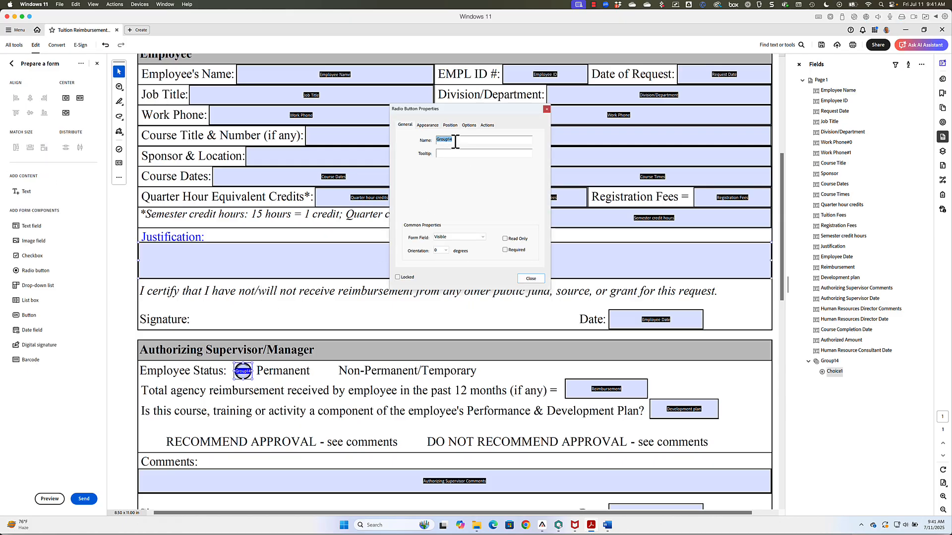
{"action": "type", "text": "Employee Status"}
{"action": "key", "text": "Tab"}
{"action": "type", "text": "Choose your"}
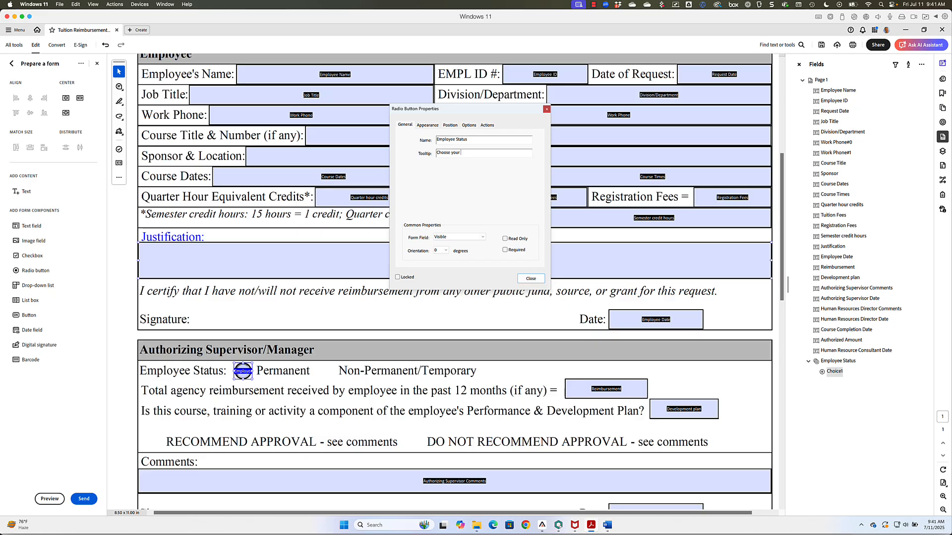
{"action": "type", "text": " employee status"}
{"action": "key", "text": "Tab"}
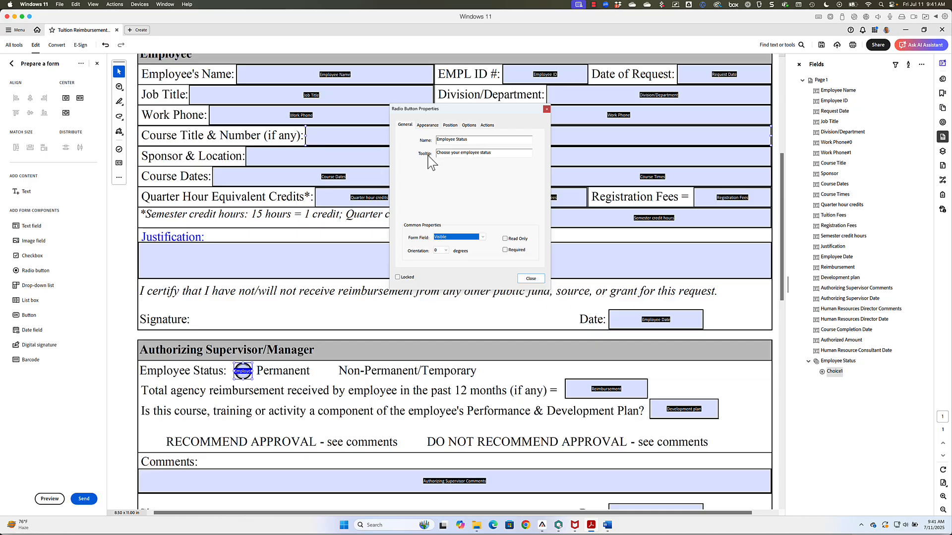
{"action": "left_click", "coordinate": [468, 125]}
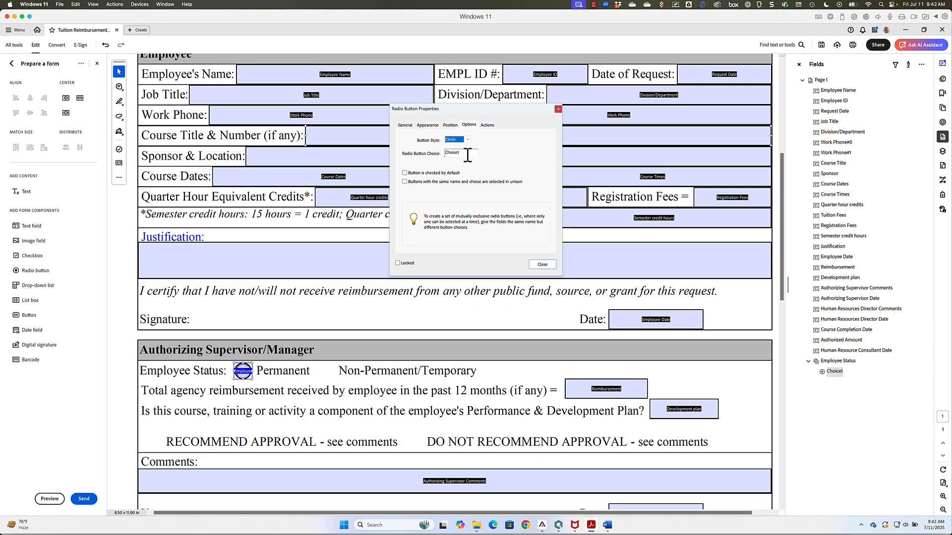
Step: Set the choice to Permanent and copy a button before Non-permanent/Temporary with that choice
{"action": "left_click_drag", "start_coordinate": [467, 154], "coordinate": [440, 154]}
{"action": "type", "text": "Permanent"}
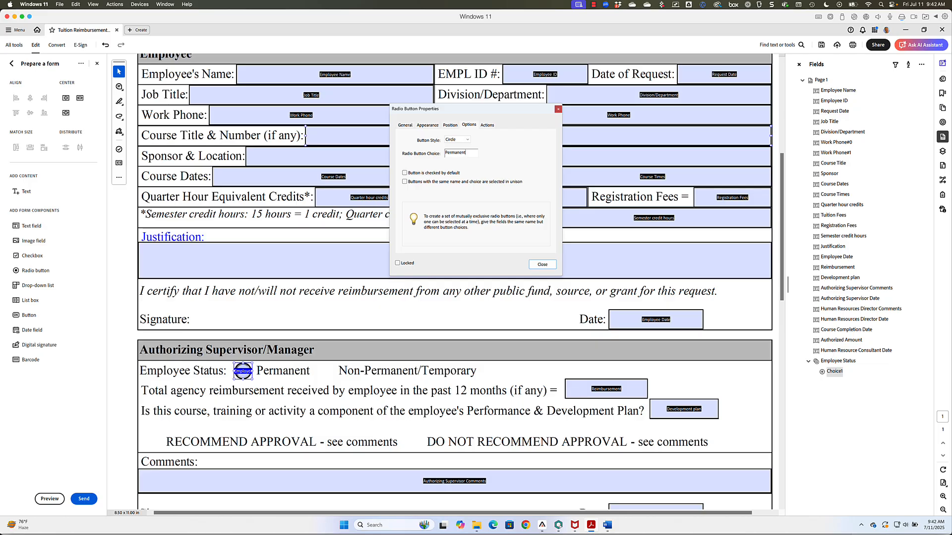
{"action": "key", "text": "Tab"}
{"action": "left_click_drag", "start_coordinate": [246, 369], "coordinate": [327, 370]}
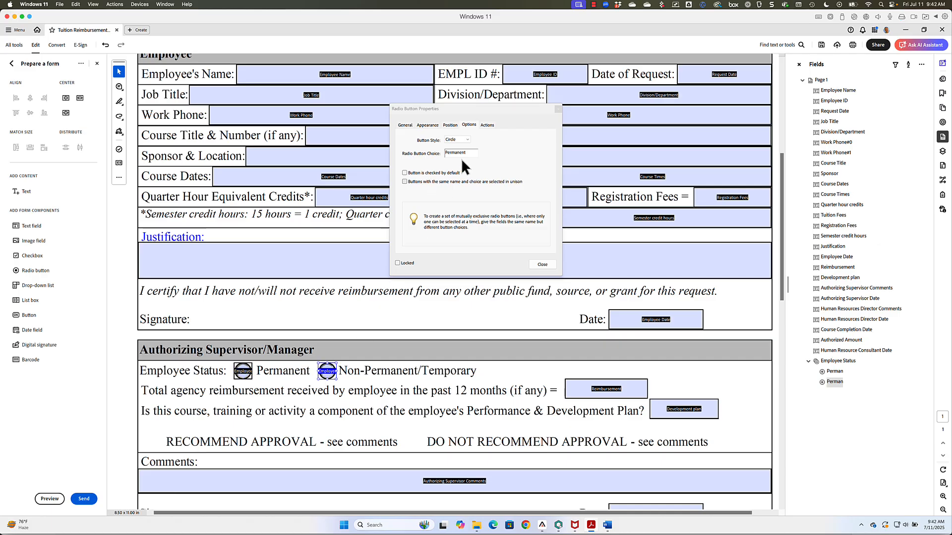
{"action": "left_click_drag", "start_coordinate": [474, 152], "coordinate": [438, 155]}
{"action": "type", "text": "Non-perm"}
{"action": "type", "text": "anent/Temporar"}
{"action": "type", "text": "y"}
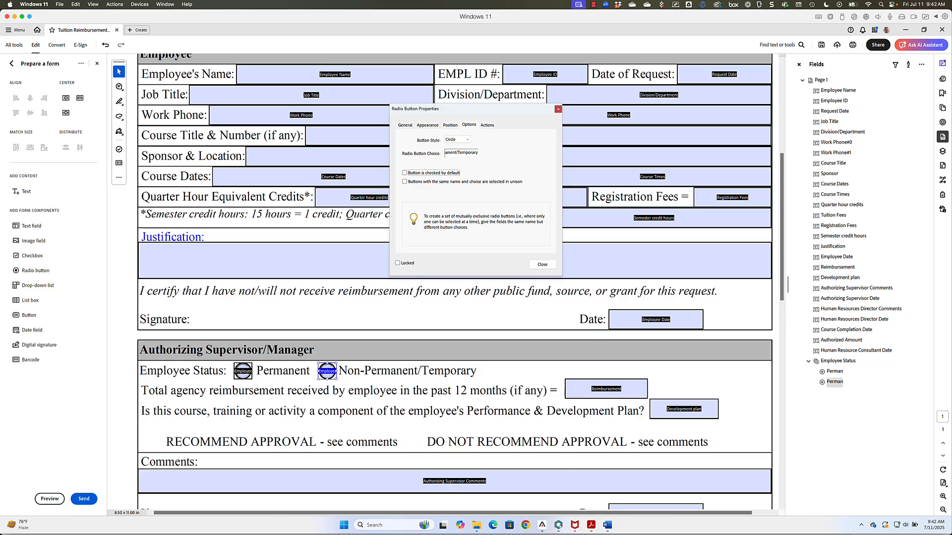
Step: Verify both Employee Status buttons' group and choice settings, then close the properties
{"action": "left_click", "coordinate": [405, 125]}
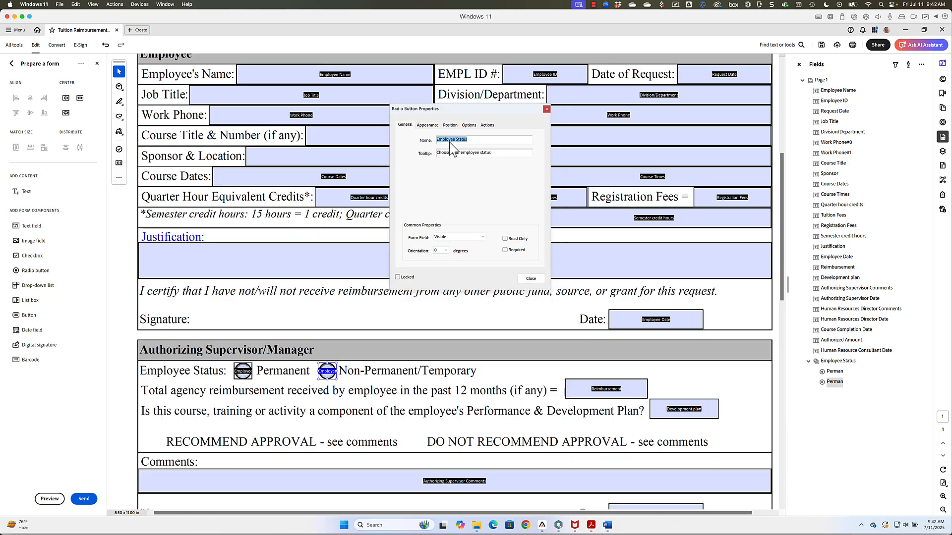
{"action": "left_click", "coordinate": [244, 375]}
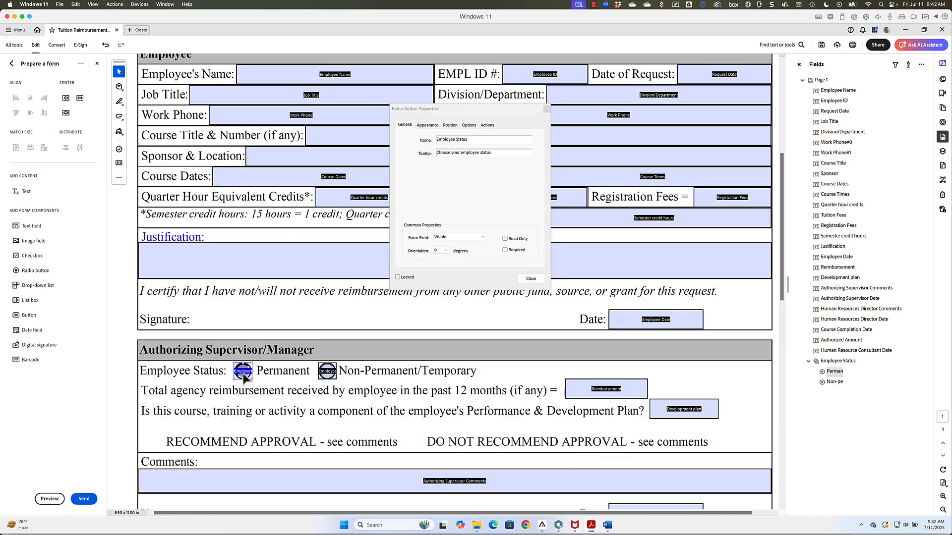
{"action": "left_click", "coordinate": [327, 371]}
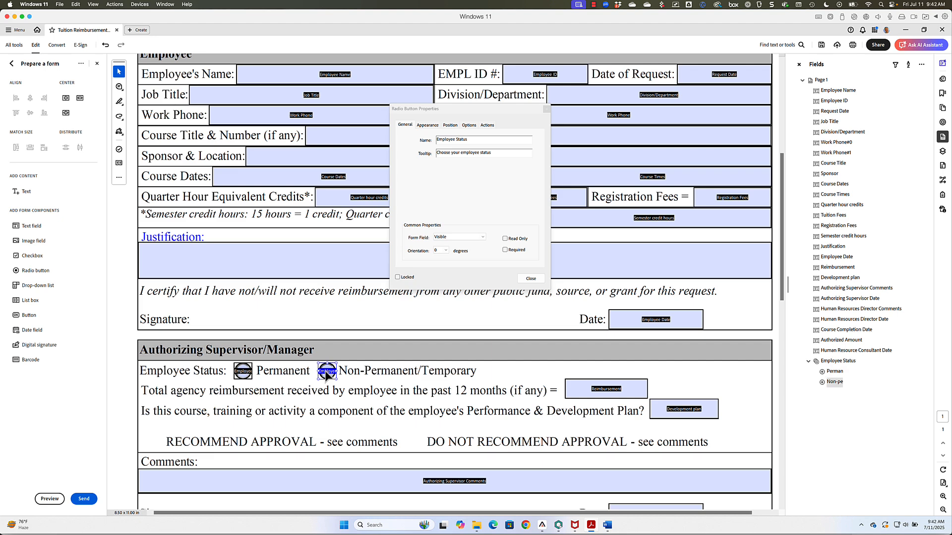
{"action": "left_click", "coordinate": [469, 126]}
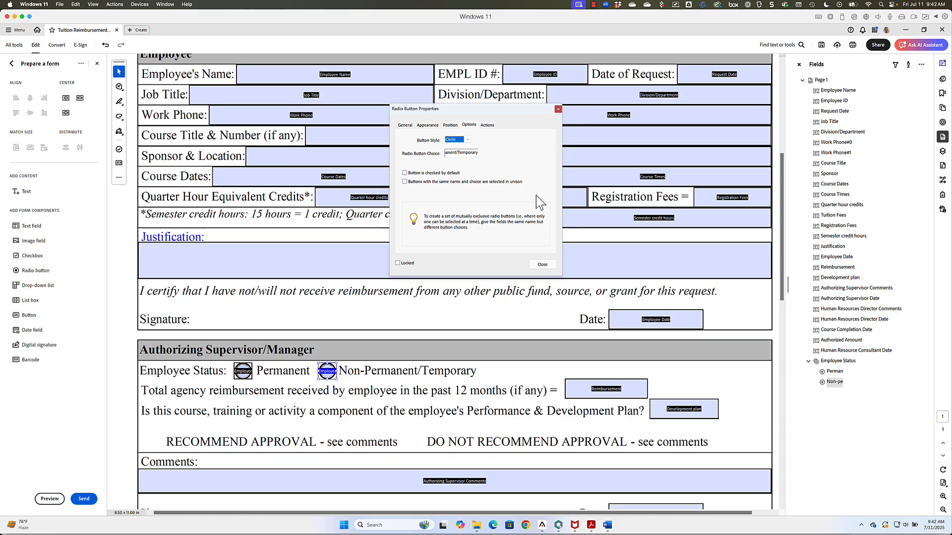
{"action": "scroll", "coordinate": [643, 257], "scroll_direction": "down", "scroll_amount": 2}
{"action": "scroll", "coordinate": [644, 256], "scroll_direction": "down", "scroll_amount": 2}
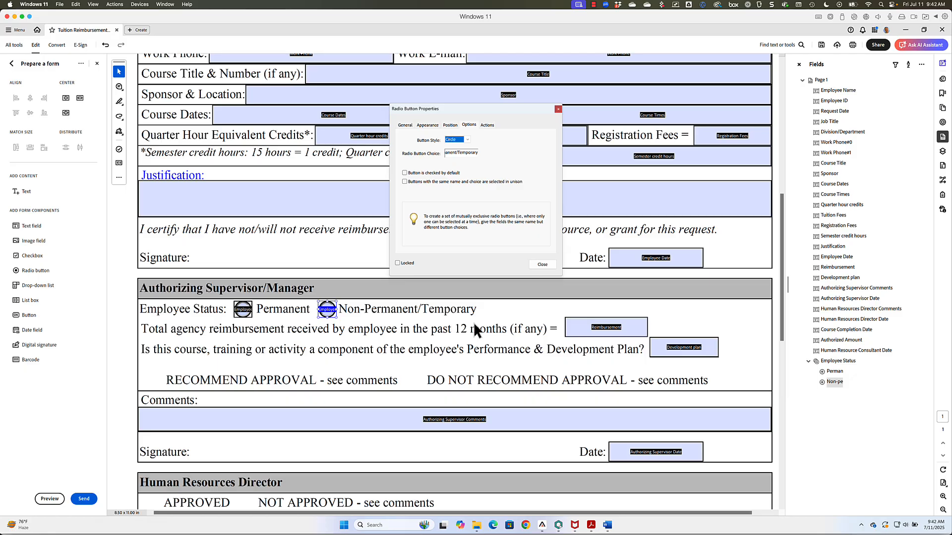
{"action": "left_click", "coordinate": [542, 265]}
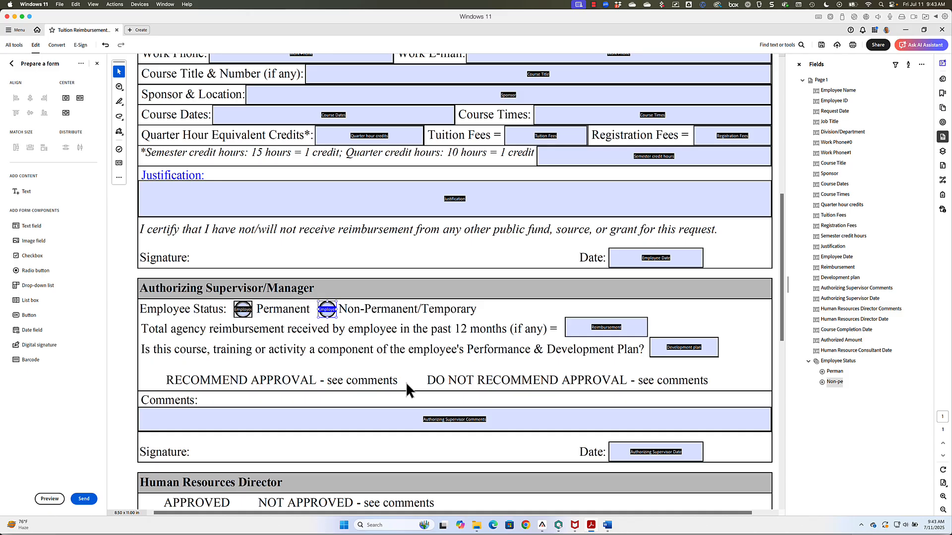
Step: Copy a radio button before RECOMMEND APPROVAL as group Approval with choice 'Recommend approval'
{"action": "left_click", "coordinate": [242, 310]}
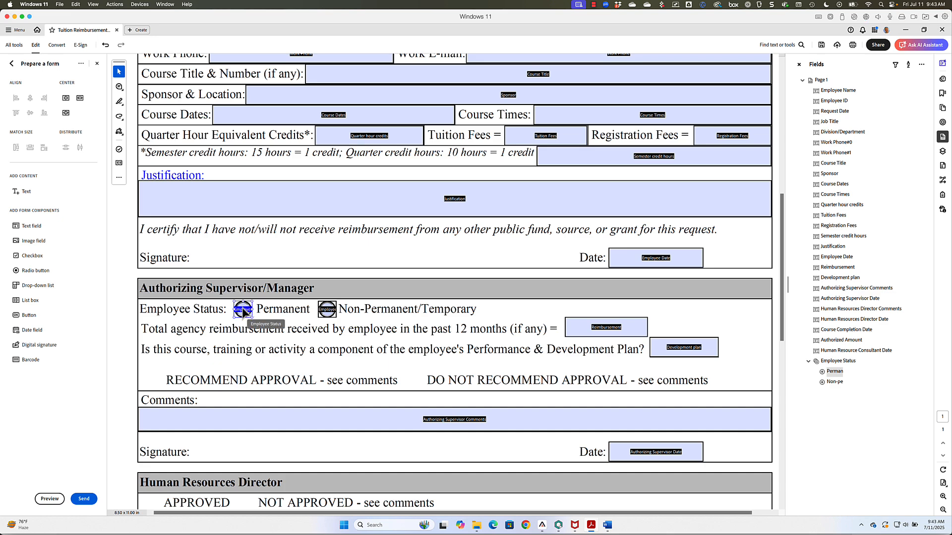
{"action": "left_click_drag", "start_coordinate": [239, 312], "coordinate": [155, 381]}
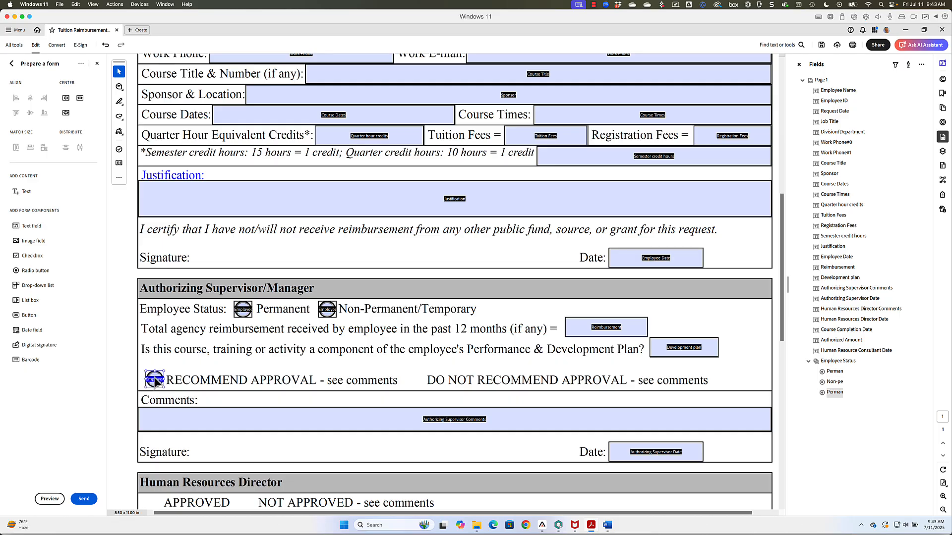
{"action": "double_click", "coordinate": [155, 380]}
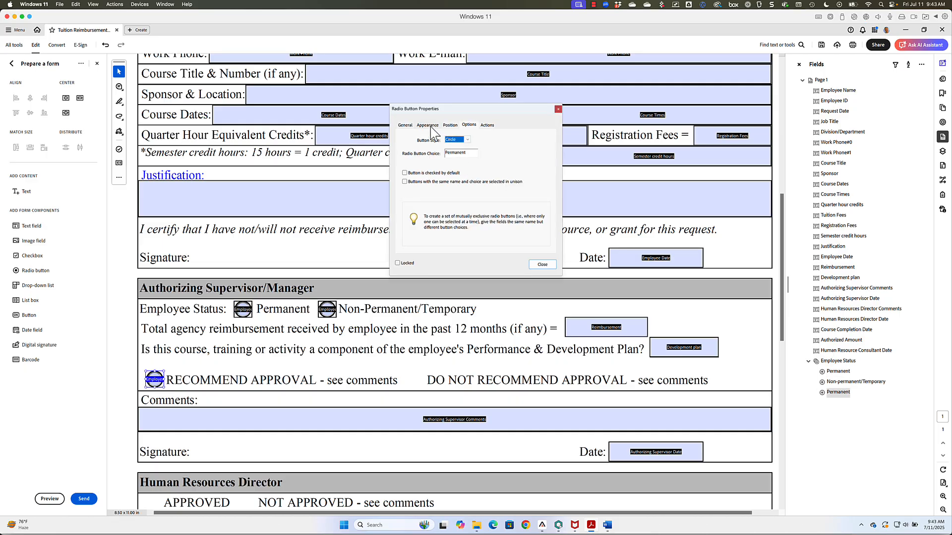
{"action": "left_click", "coordinate": [405, 126]}
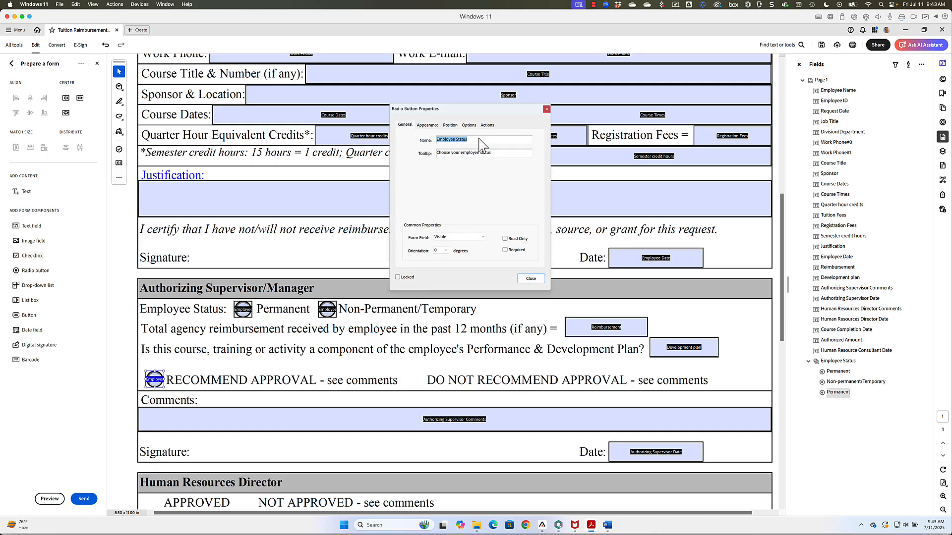
{"action": "type", "text": "Approval"}
{"action": "key", "text": "Tab"}
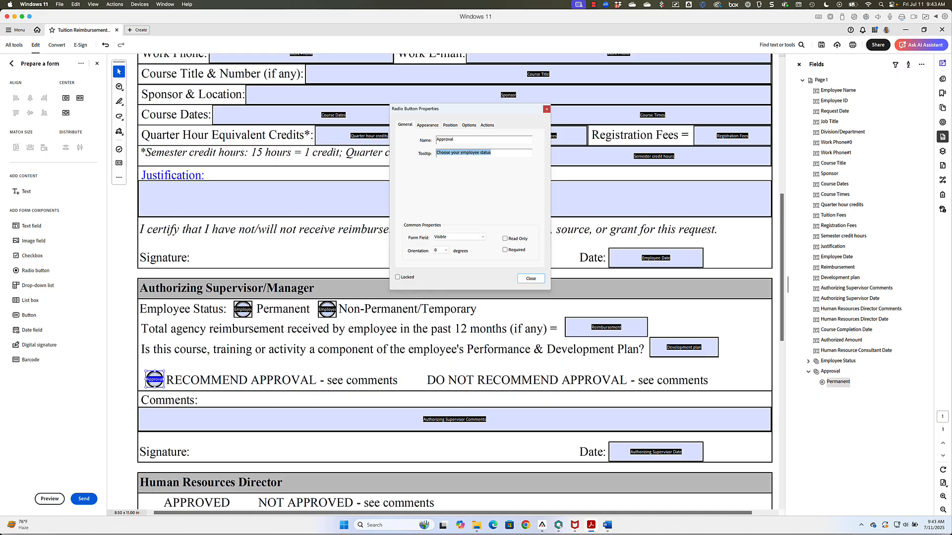
{"action": "type", "text": "Choose approval stat"}
{"action": "left_click", "coordinate": [469, 124]}
{"action": "left_click_drag", "start_coordinate": [474, 153], "coordinate": [443, 153]}
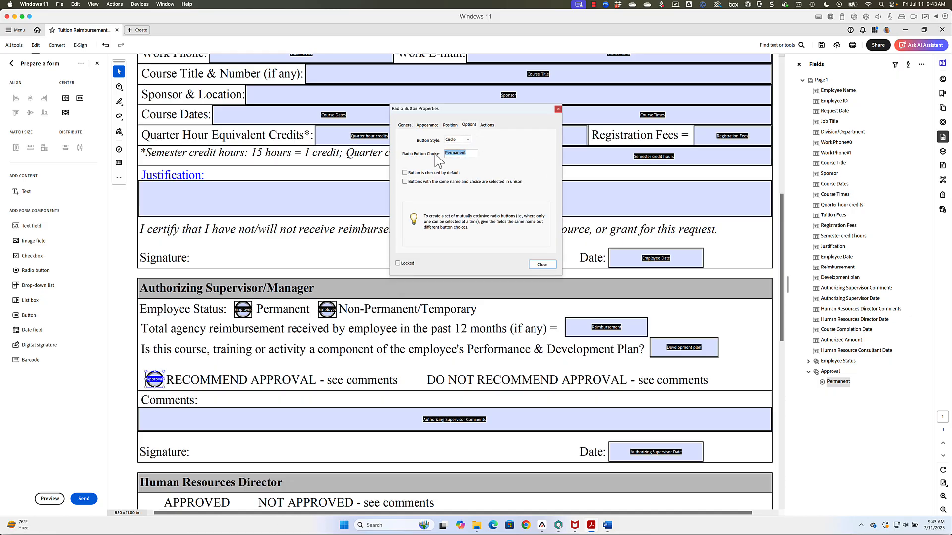
{"action": "type", "text": "Recommend ap"}
{"action": "type", "text": "proval"}
{"action": "key", "text": "Tab"}
Step: Copy it before DO NOT RECOMMEND APPROVAL with choice 'Do not recommend approval' and close
{"action": "left_click_drag", "start_coordinate": [156, 380], "coordinate": [415, 381]}
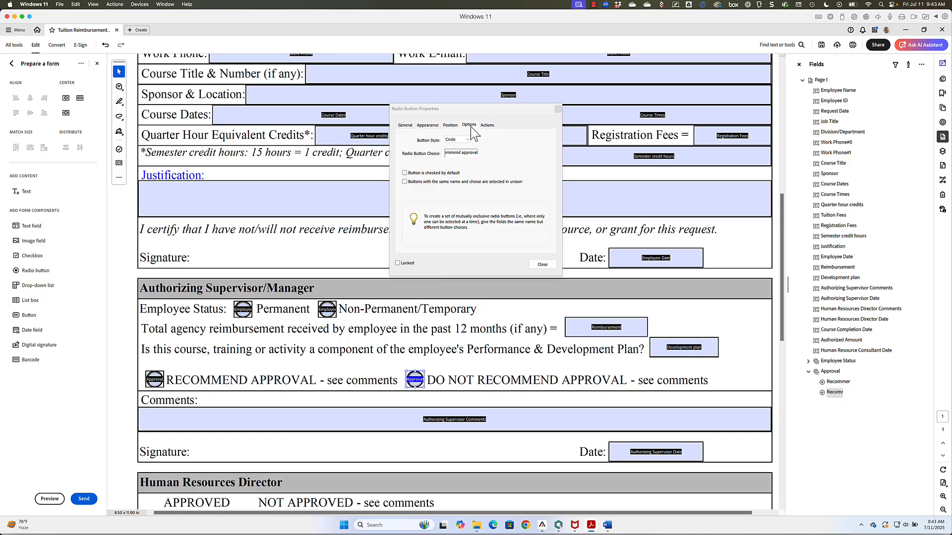
{"action": "triple_click", "coordinate": [459, 154]}
{"action": "type", "text": "Do no"}
{"action": "type", "text": "t recommend a"}
{"action": "type", "text": "val"}
{"action": "key", "text": "Tab"}
{"action": "left_click", "coordinate": [542, 265]}
{"action": "scroll", "coordinate": [510, 325], "scroll_direction": "down", "scroll_amount": 2}
{"action": "scroll", "coordinate": [508, 322], "scroll_direction": "down", "scroll_amount": 4}
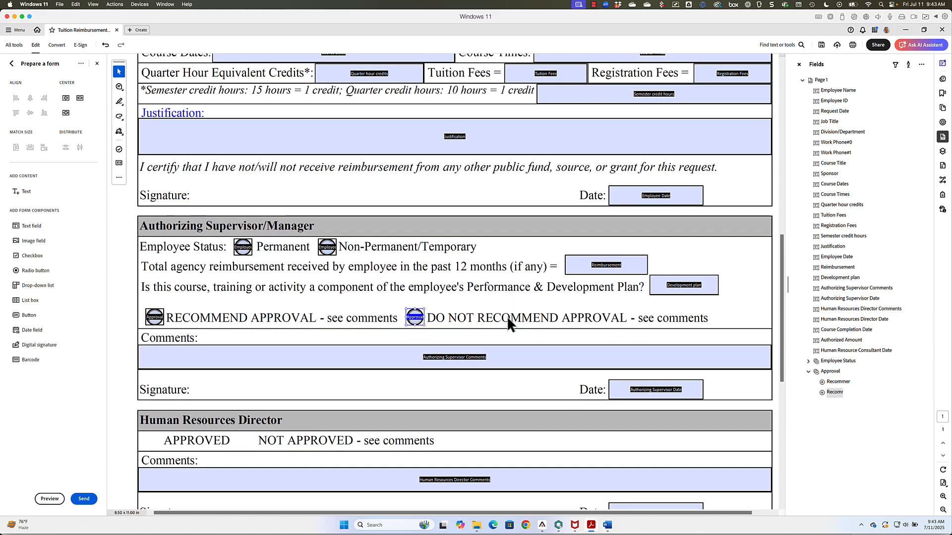
{"action": "scroll", "coordinate": [508, 325], "scroll_direction": "down", "scroll_amount": 2}
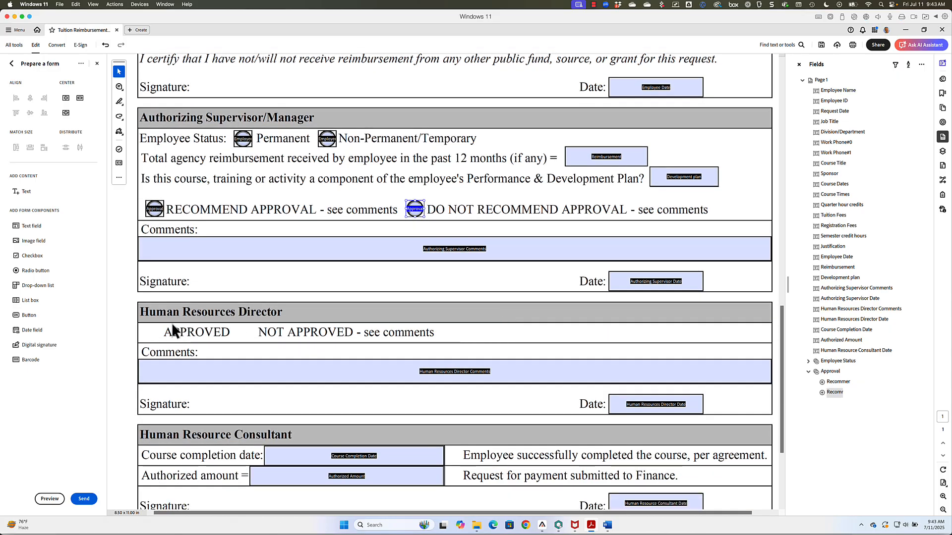
Step: Place a radio button beside APPROVED, group HR Resources Approval, choice 'approved'
{"action": "left_click", "coordinate": [156, 209]}
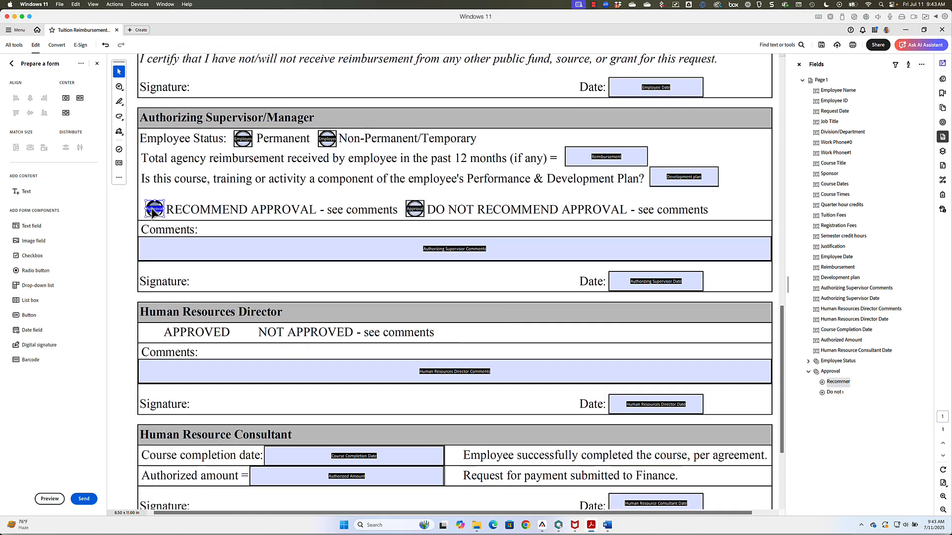
{"action": "left_click", "coordinate": [150, 330]}
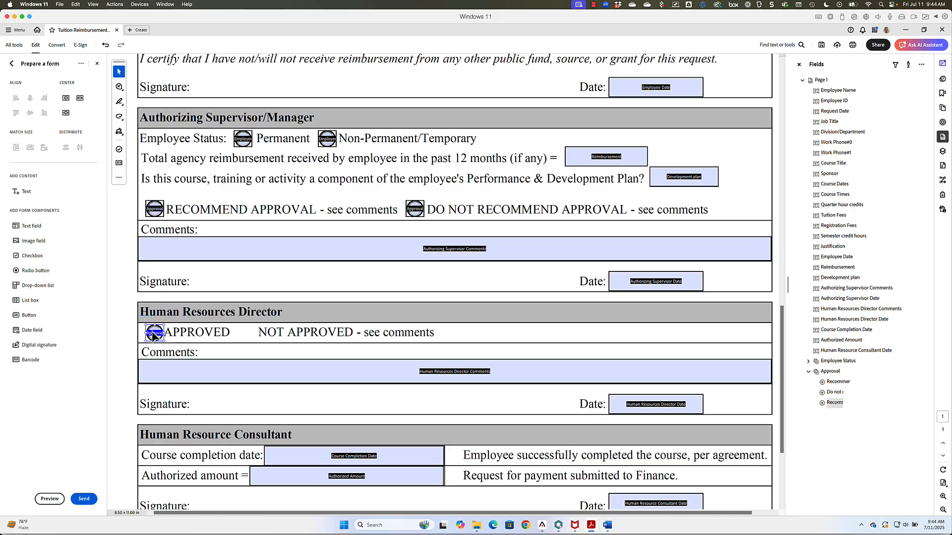
{"action": "double_click", "coordinate": [154, 334]}
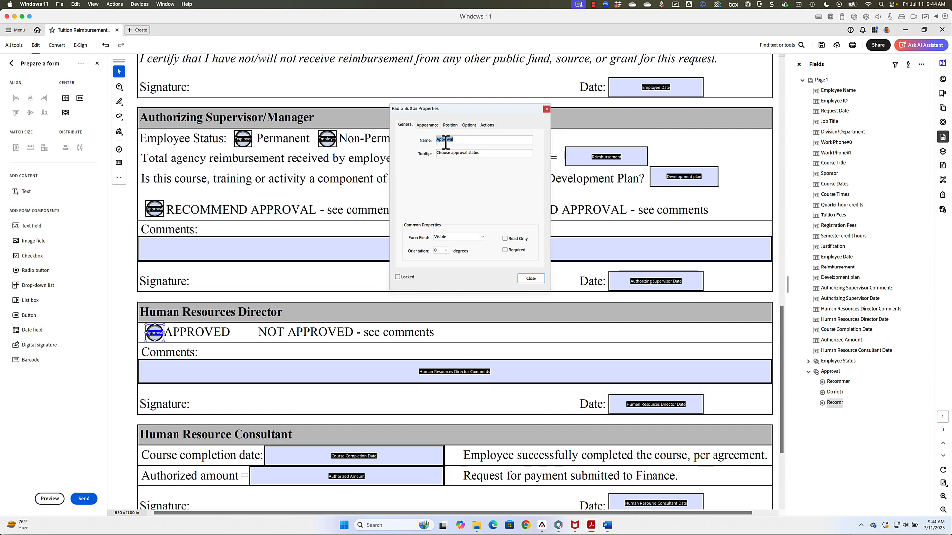
{"action": "left_click", "coordinate": [473, 154]}
{"action": "type", "text": "HR Resources"}
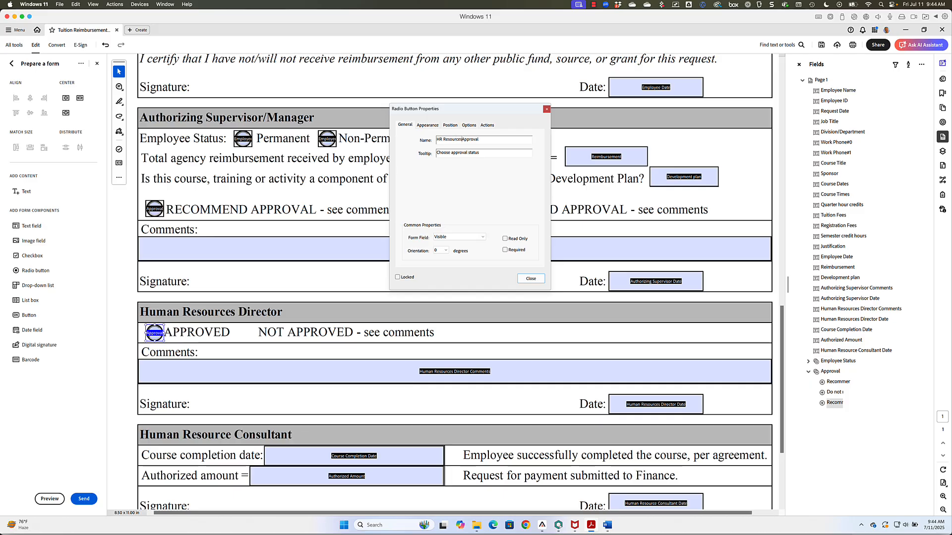
{"action": "key", "text": "Tab"}
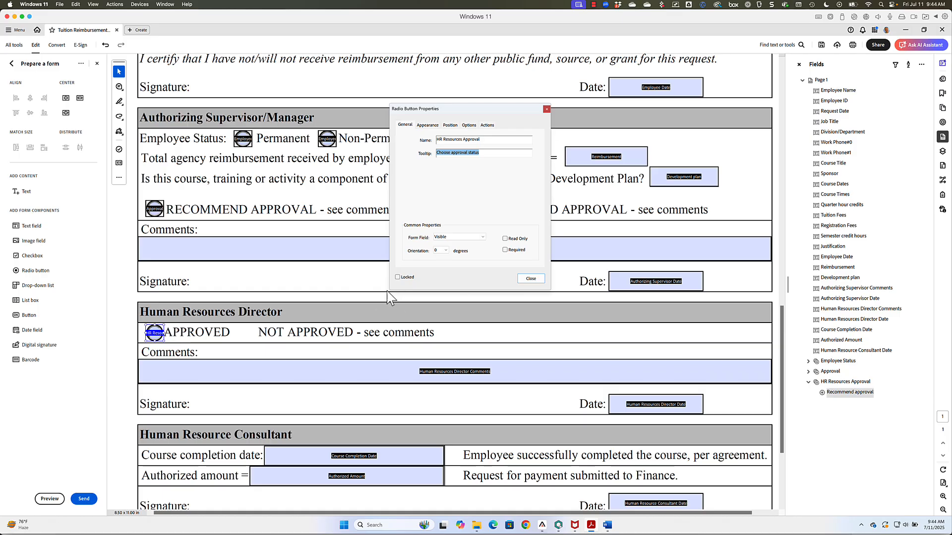
{"action": "left_click", "coordinate": [469, 125]}
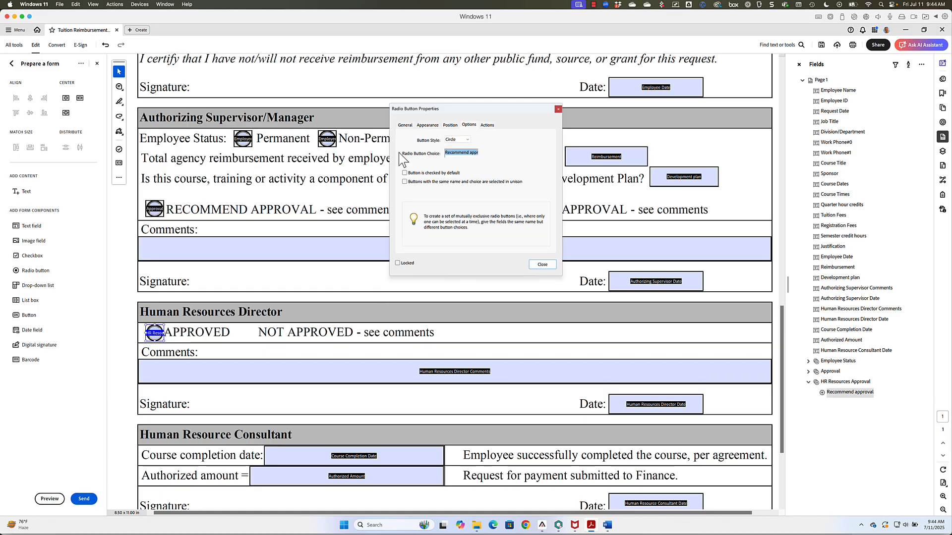
{"action": "type", "text": "approved"}
{"action": "key", "text": "Tab"}
Step: Copy it beside NOT APPROVED with choice 'Not approved' and close the properties
{"action": "left_click_drag", "start_coordinate": [151, 332], "coordinate": [245, 333]}
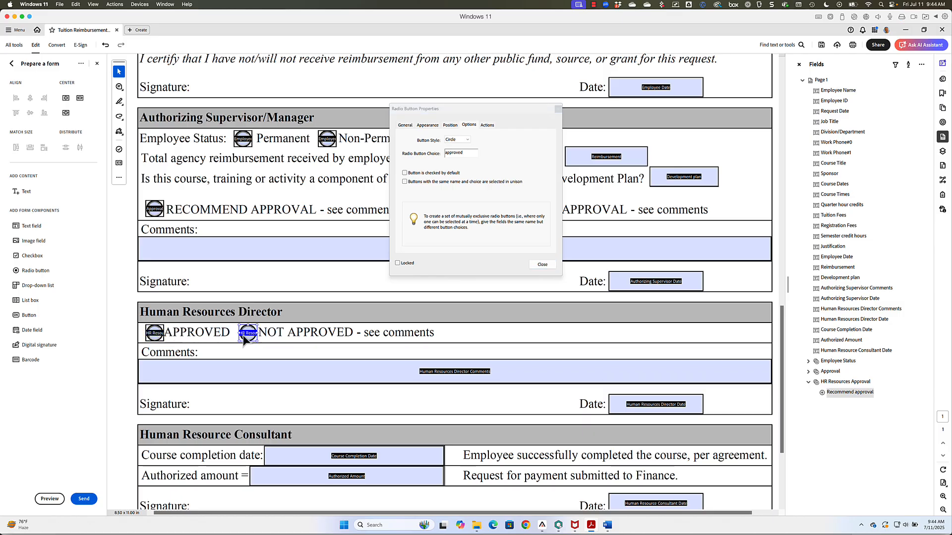
{"action": "double_click", "coordinate": [468, 155]}
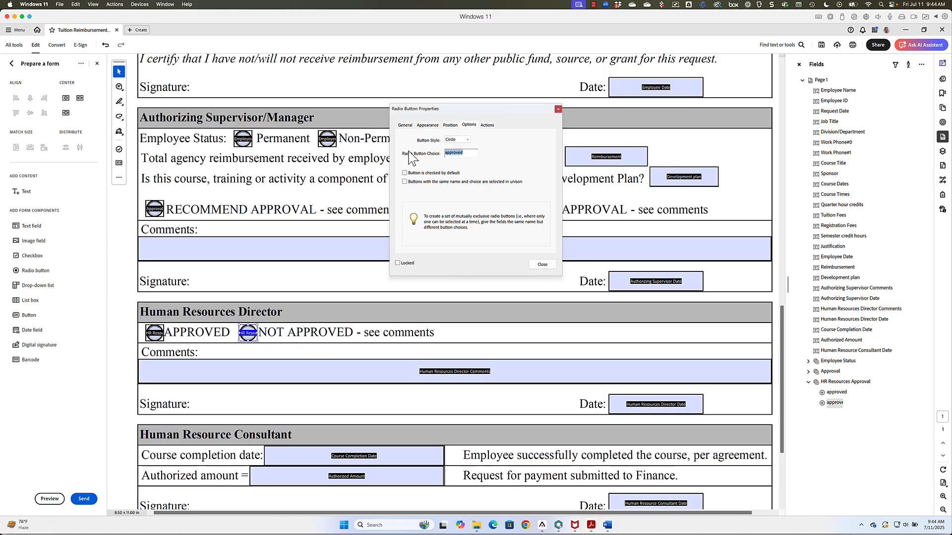
{"action": "type", "text": "Not approved"}
{"action": "key", "text": "Tab"}
{"action": "scroll", "coordinate": [497, 342], "scroll_direction": "down", "scroll_amount": 2}
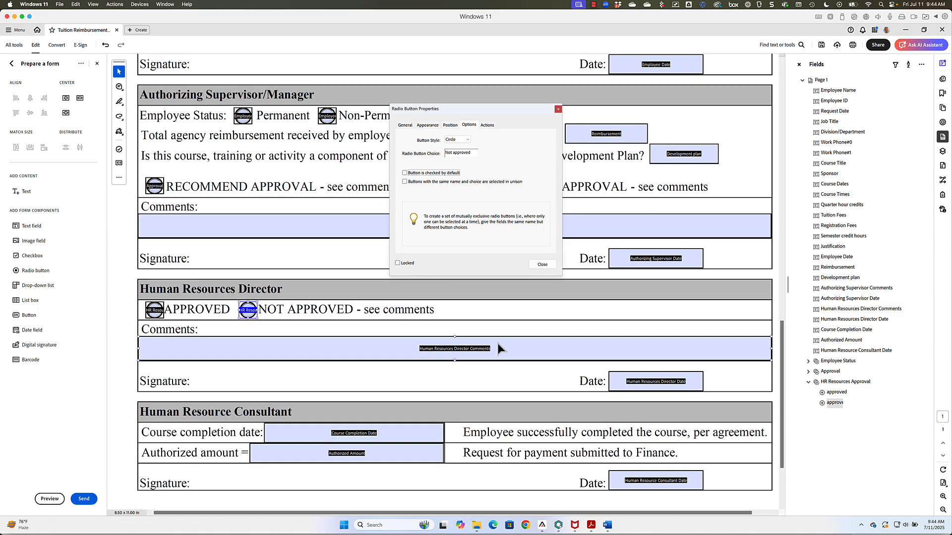
{"action": "scroll", "coordinate": [497, 347], "scroll_direction": "down", "scroll_amount": 2}
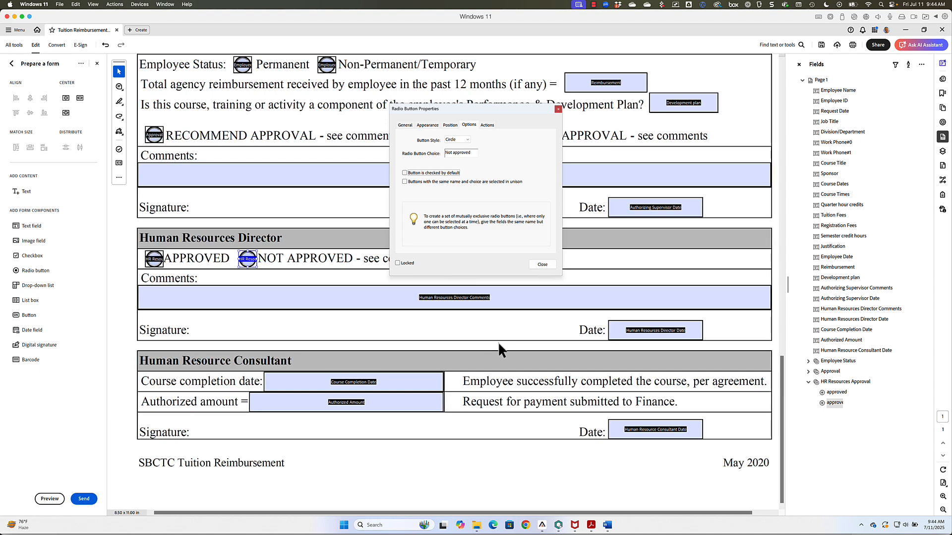
{"action": "scroll", "coordinate": [497, 341], "scroll_direction": "up", "scroll_amount": 3}
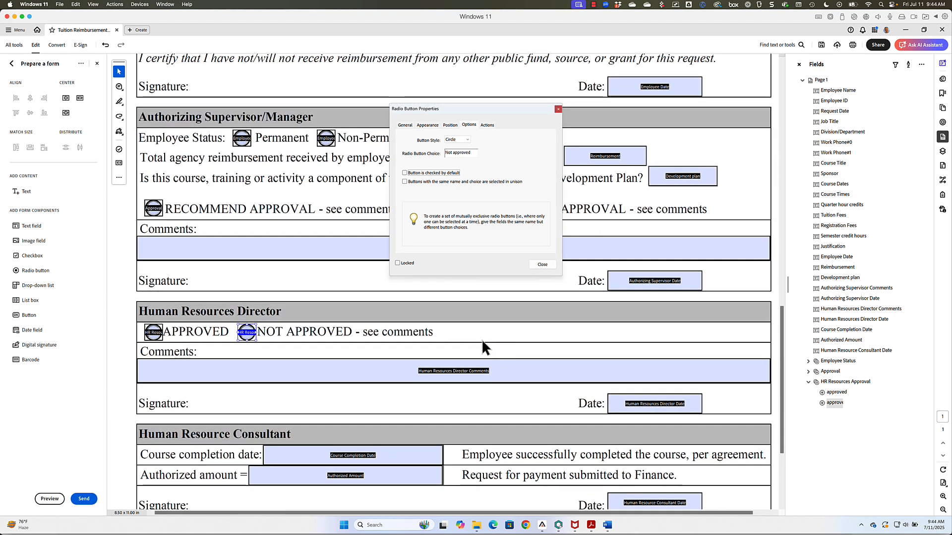
{"action": "left_click", "coordinate": [542, 264]}
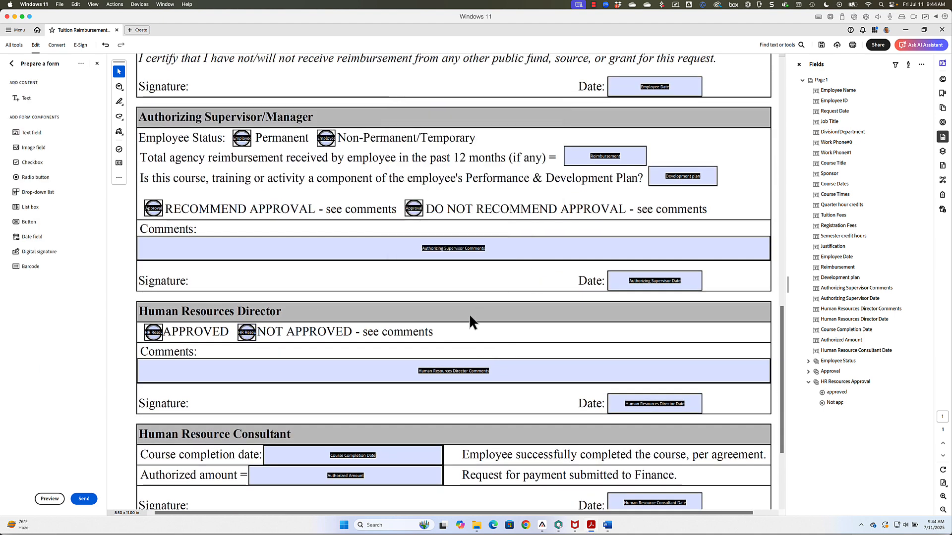
{"action": "scroll", "coordinate": [469, 314], "scroll_direction": "up", "scroll_amount": 1}
{"action": "scroll", "coordinate": [469, 318], "scroll_direction": "up", "scroll_amount": 4}
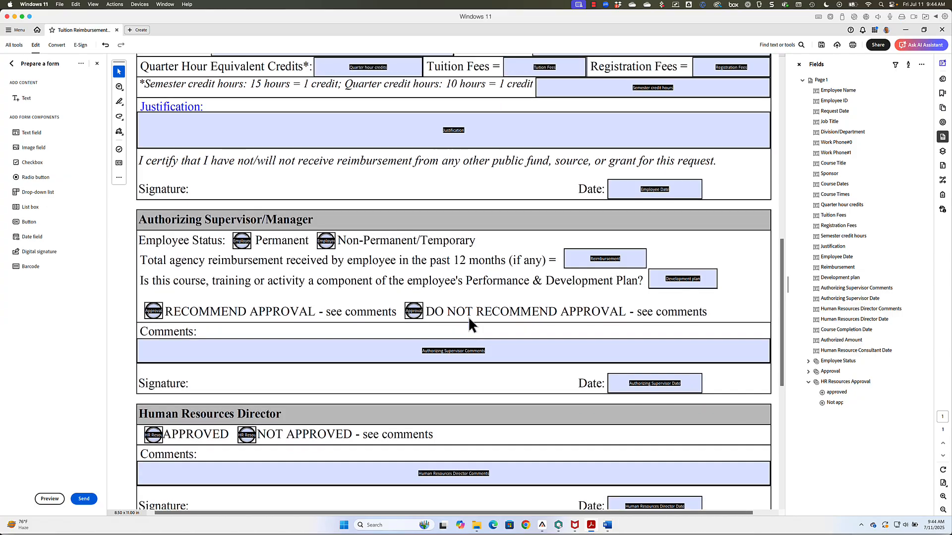
{"action": "scroll", "coordinate": [468, 320], "scroll_direction": "up", "scroll_amount": 1}
{"action": "scroll", "coordinate": [469, 319], "scroll_direction": "up", "scroll_amount": 2}
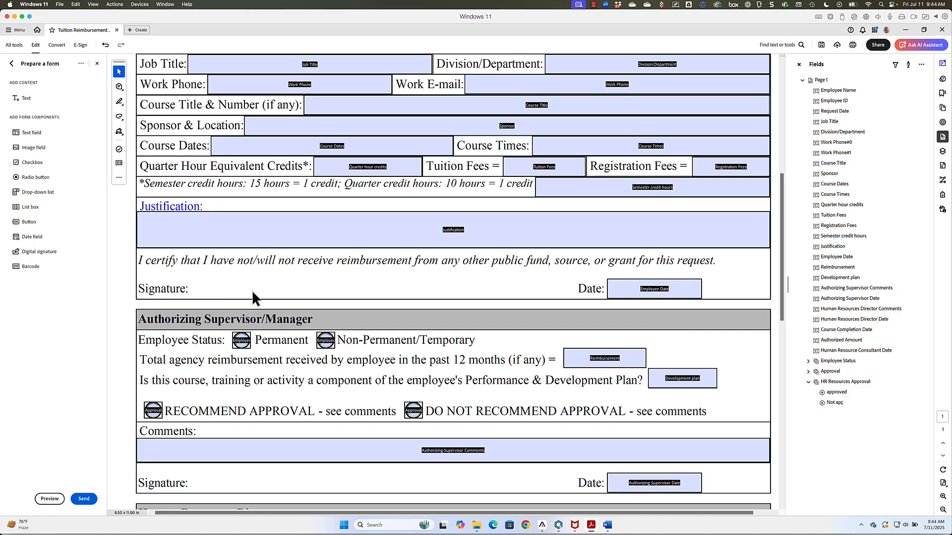
{"action": "scroll", "coordinate": [252, 290], "scroll_direction": "up", "scroll_amount": 3}
{"action": "scroll", "coordinate": [252, 291], "scroll_direction": "up", "scroll_amount": 2}
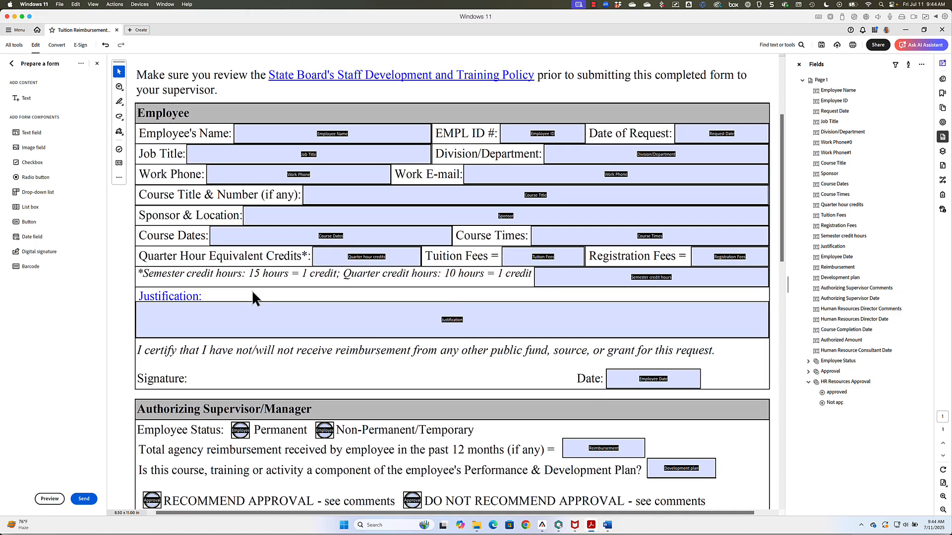
{"action": "scroll", "coordinate": [252, 290], "scroll_direction": "down", "scroll_amount": 1}
Step: Draw a digital signature field beside the employee's Signature line
{"action": "left_click", "coordinate": [252, 295]}
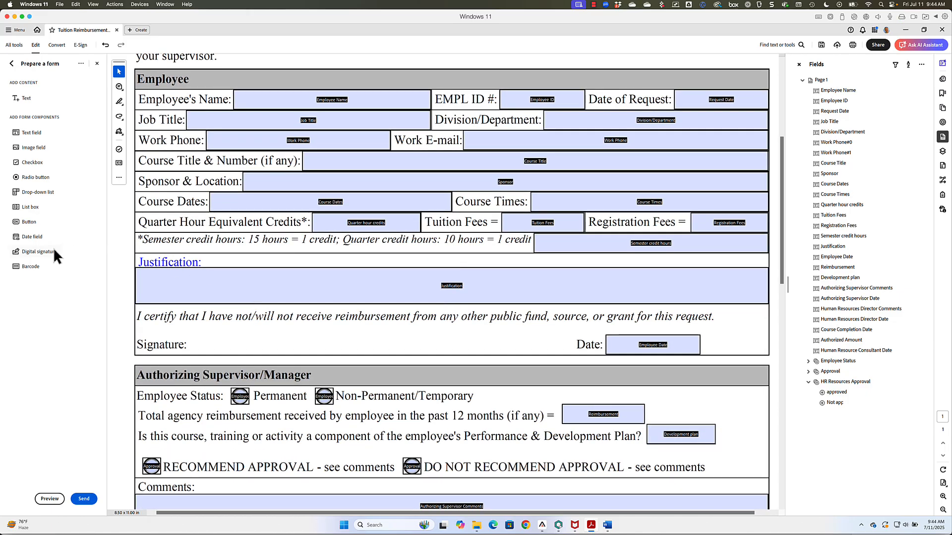
{"action": "left_click", "coordinate": [34, 251]}
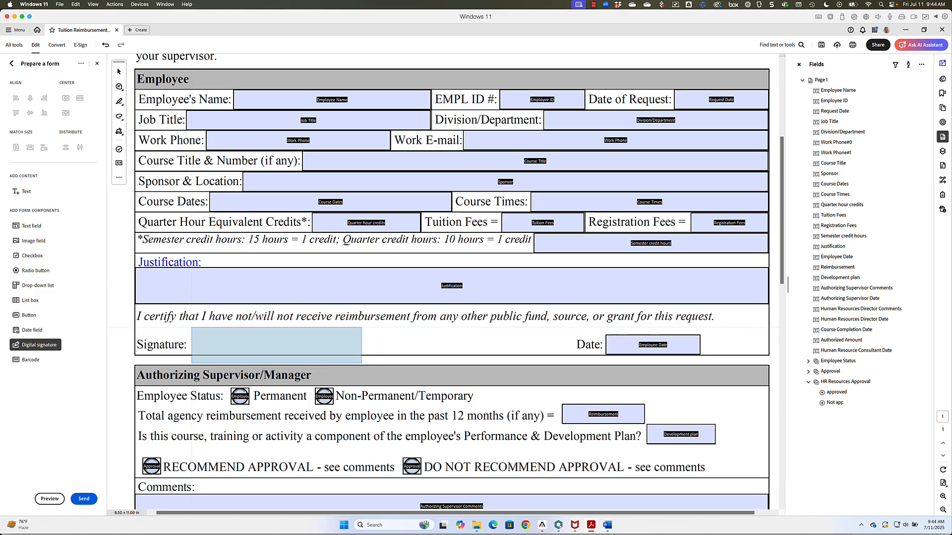
{"action": "left_click_drag", "start_coordinate": [190, 327], "coordinate": [445, 355]}
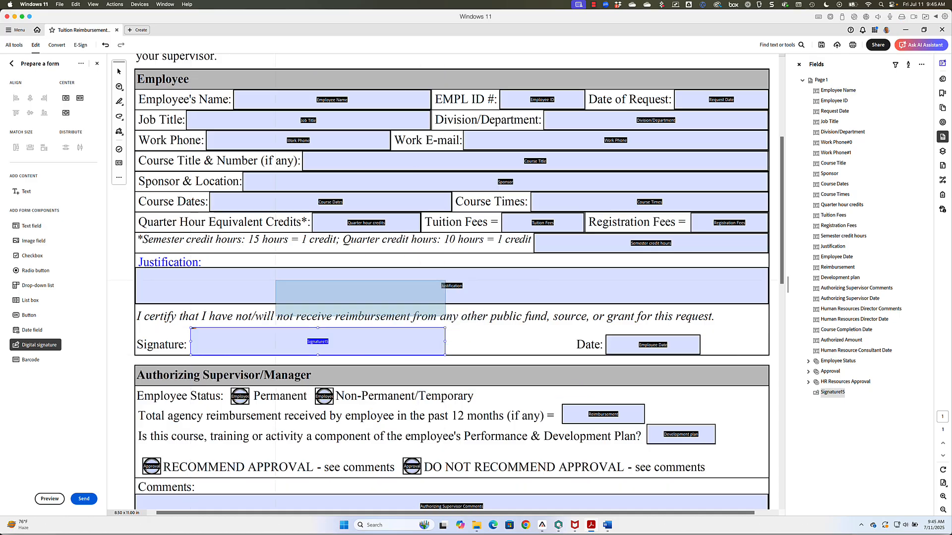
{"action": "left_click", "coordinate": [119, 71]}
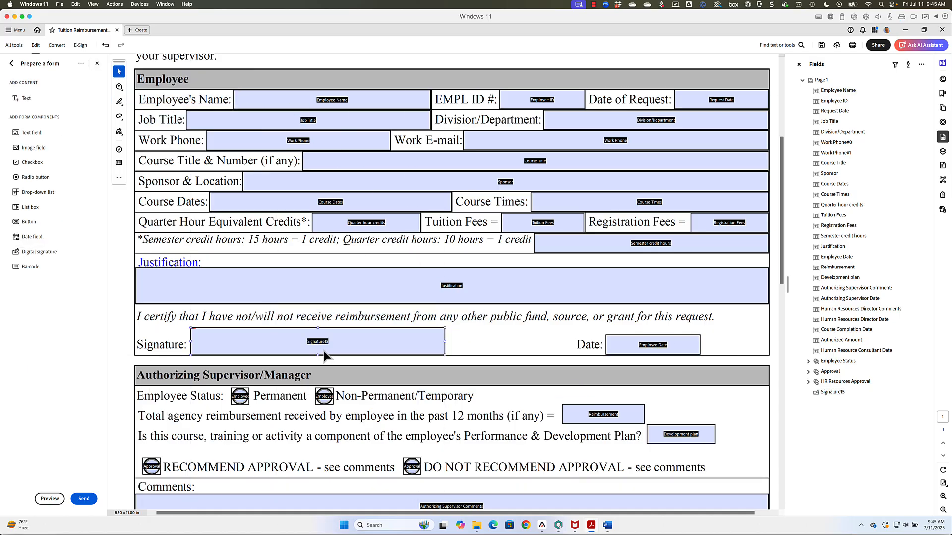
Step: Name the field Employee Signature with tooltip 'Employee sign' and show its Signed settings
{"action": "double_click", "coordinate": [287, 347]}
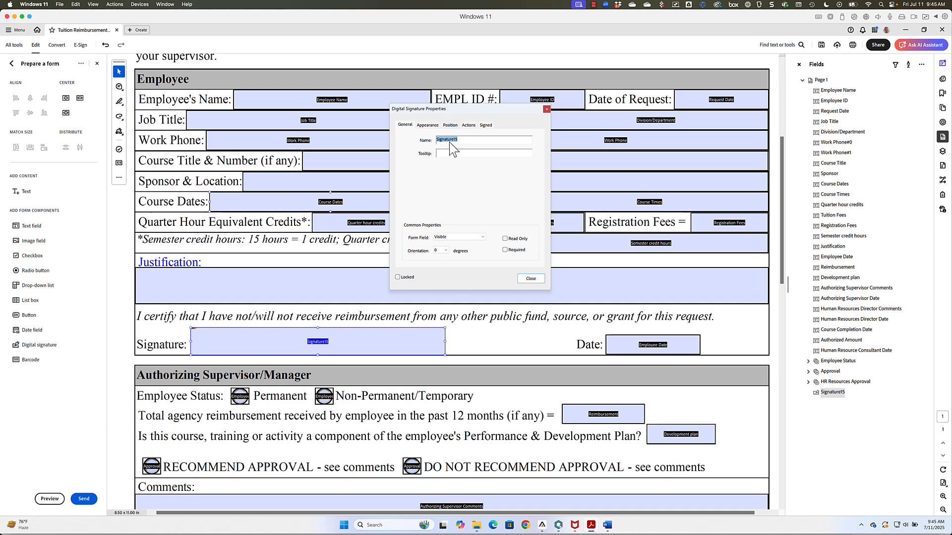
{"action": "type", "text": "Employee Signature"}
{"action": "left_click", "coordinate": [450, 152]}
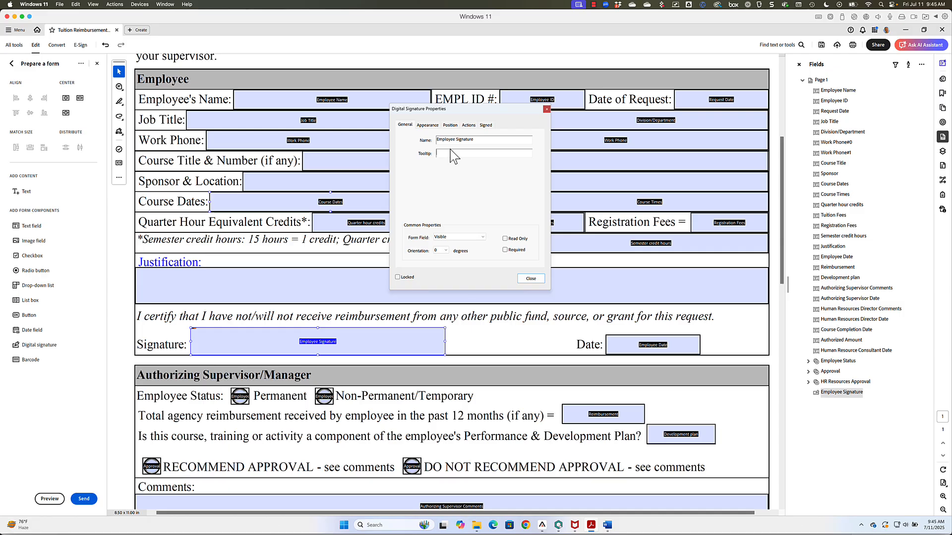
{"action": "type", "text": "Employee signs here"}
{"action": "left_click", "coordinate": [486, 126]}
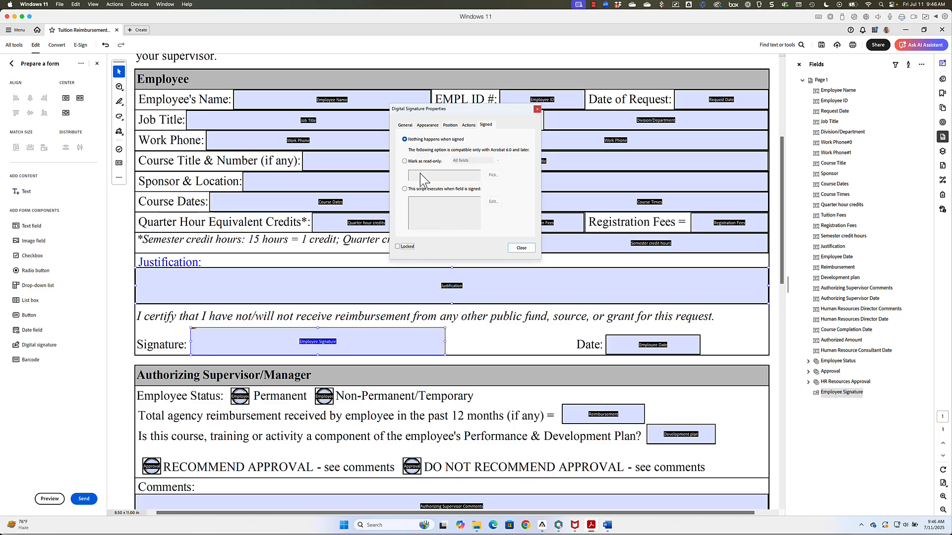
Step: Make signing mark just the chosen employee fields, like Course Dates and Course Times, read-only
{"action": "left_click", "coordinate": [404, 161]}
{"action": "left_click", "coordinate": [461, 161]}
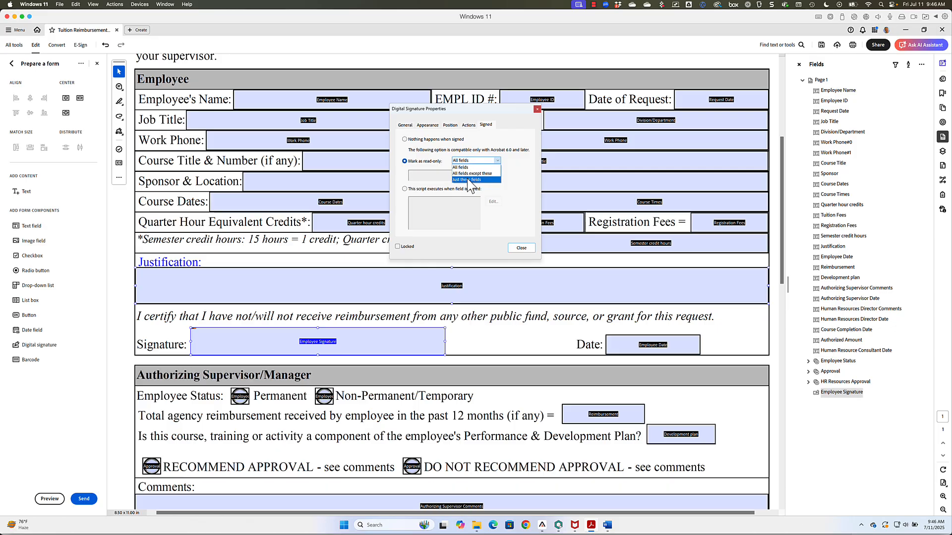
{"action": "left_click", "coordinate": [467, 179]}
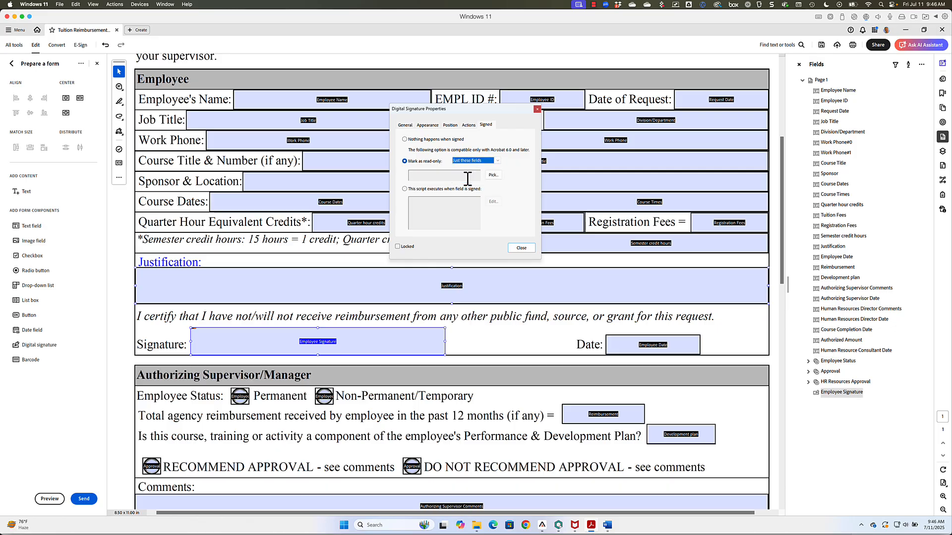
{"action": "left_click", "coordinate": [493, 175]}
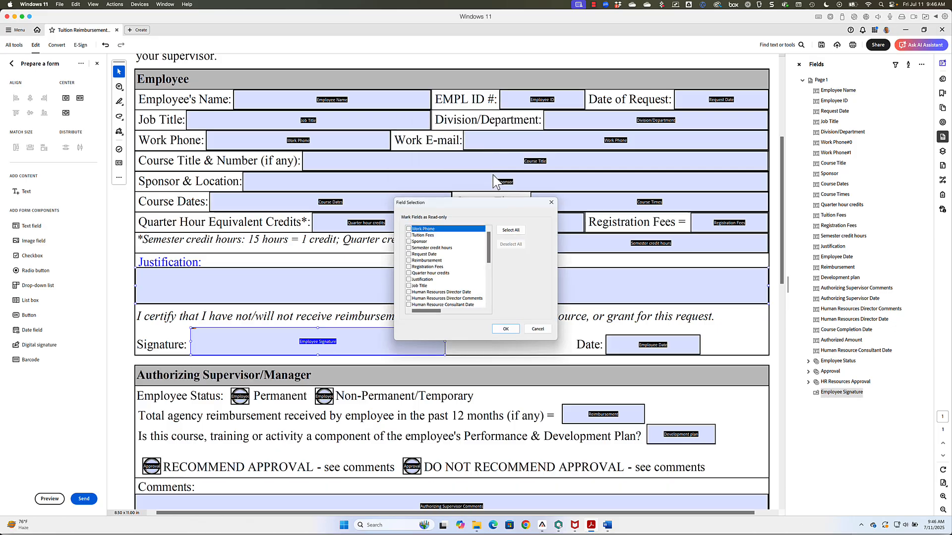
{"action": "left_click_drag", "start_coordinate": [463, 204], "coordinate": [555, 240]}
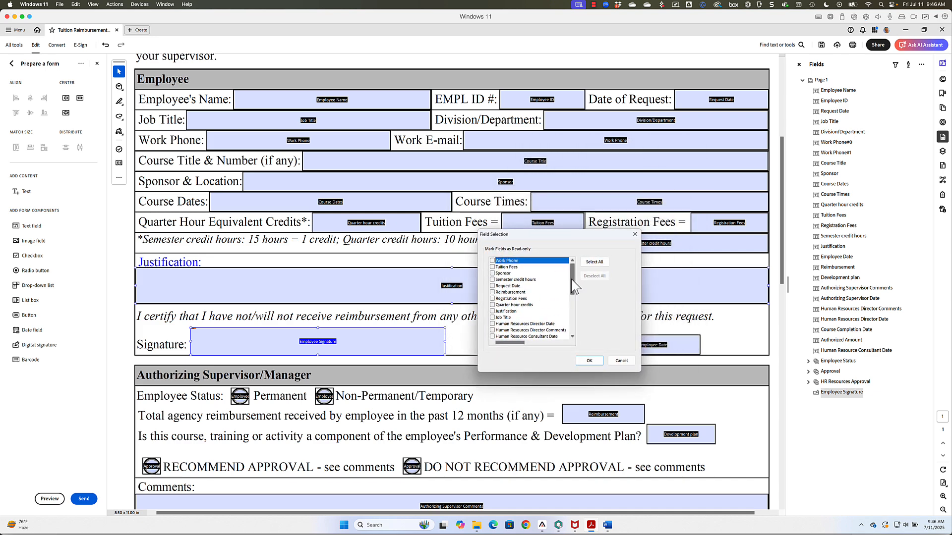
{"action": "left_click_drag", "start_coordinate": [571, 279], "coordinate": [569, 340]}
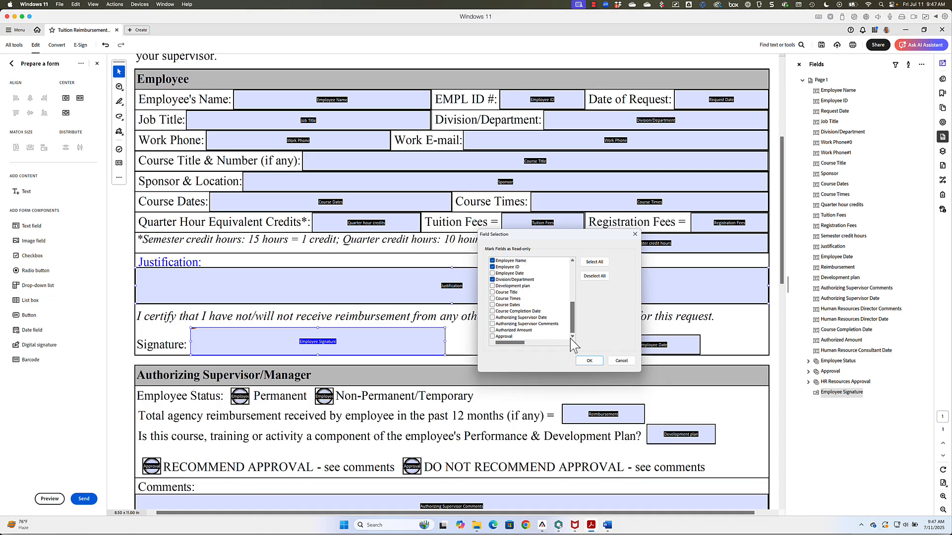
{"action": "left_click", "coordinate": [520, 304]}
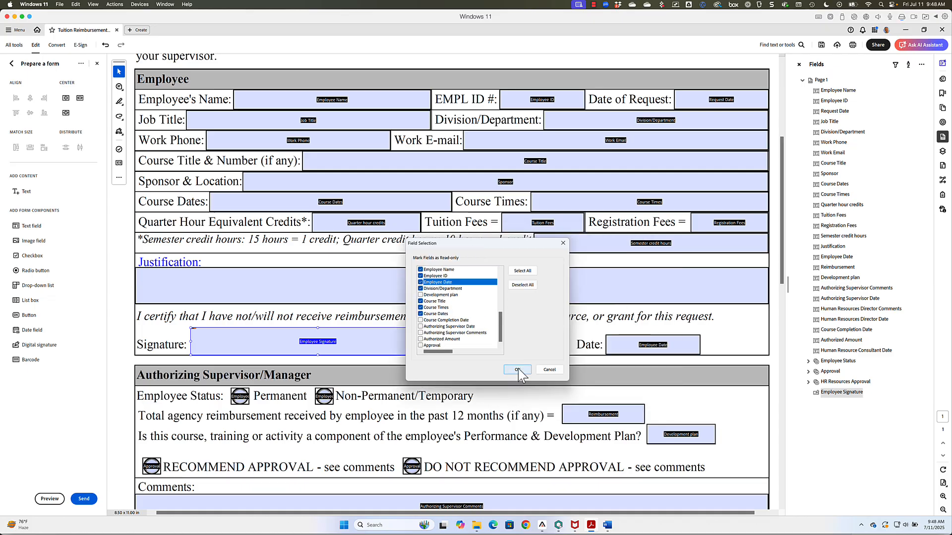
{"action": "left_click", "coordinate": [517, 369]}
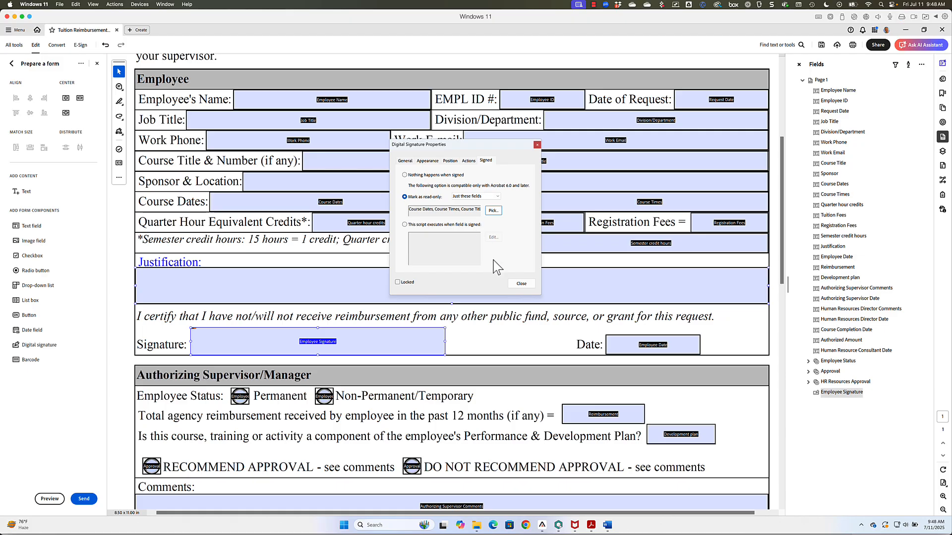
{"action": "left_click", "coordinate": [523, 285]}
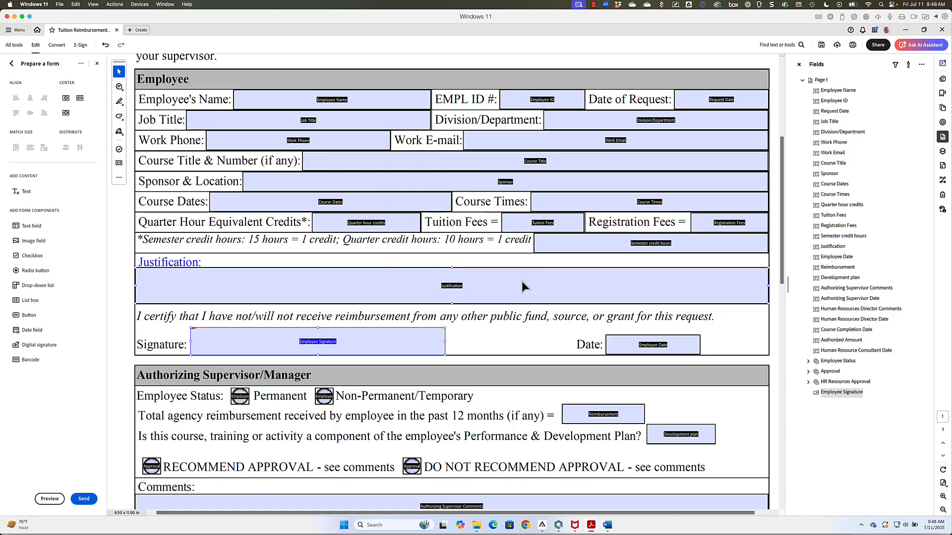
Step: Scroll to the Authorizing Supervisor/Manager section and pick the Digital signature tool
{"action": "scroll", "coordinate": [537, 312], "scroll_direction": "down", "scroll_amount": 2}
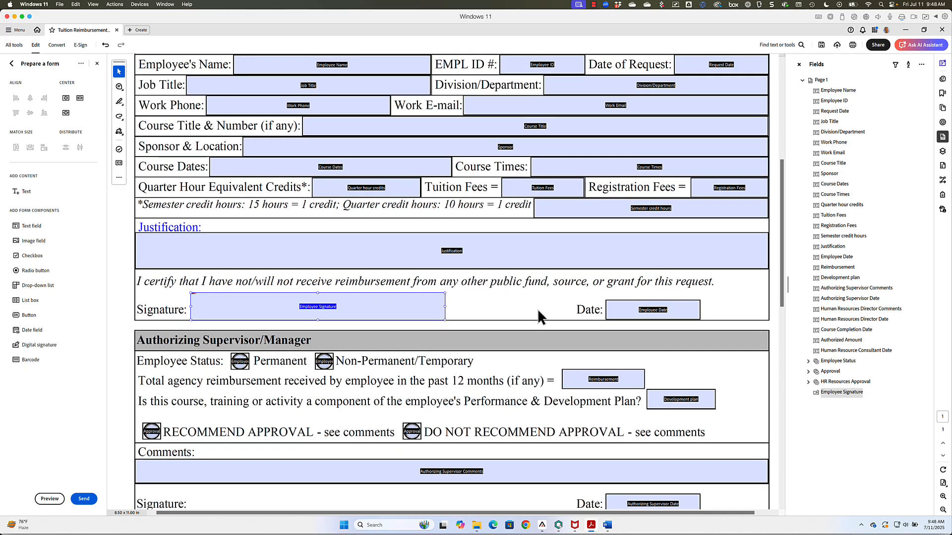
{"action": "scroll", "coordinate": [538, 312], "scroll_direction": "down", "scroll_amount": 6}
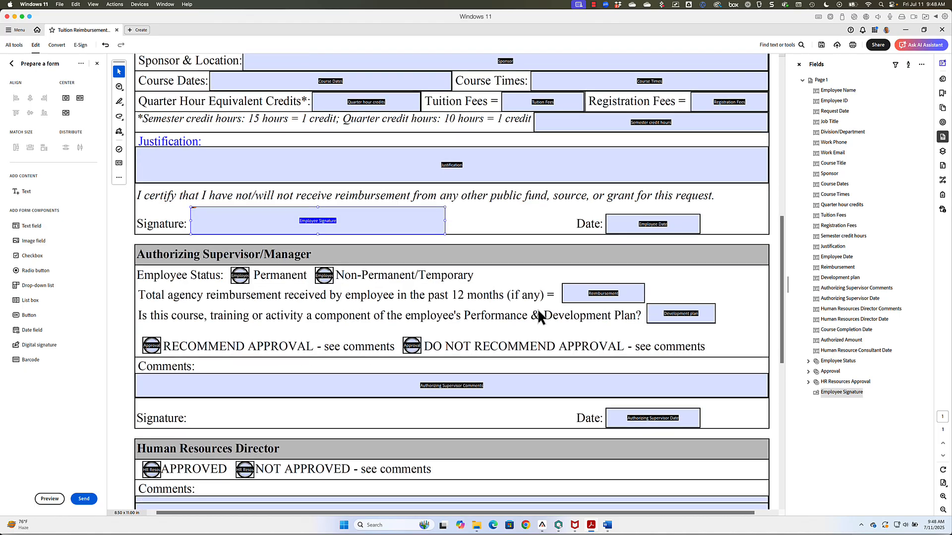
{"action": "scroll", "coordinate": [537, 310], "scroll_direction": "down", "scroll_amount": 2}
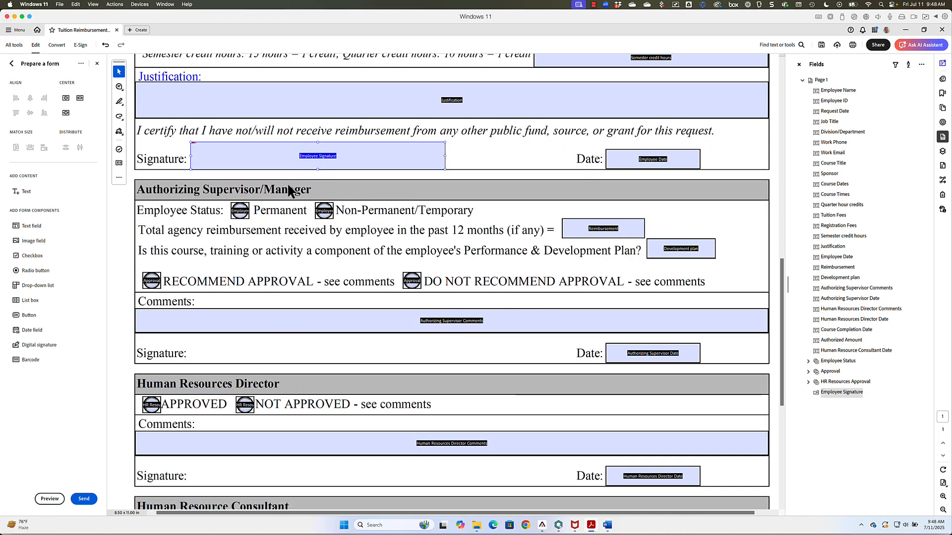
{"action": "left_click_drag", "start_coordinate": [249, 157], "coordinate": [248, 349]}
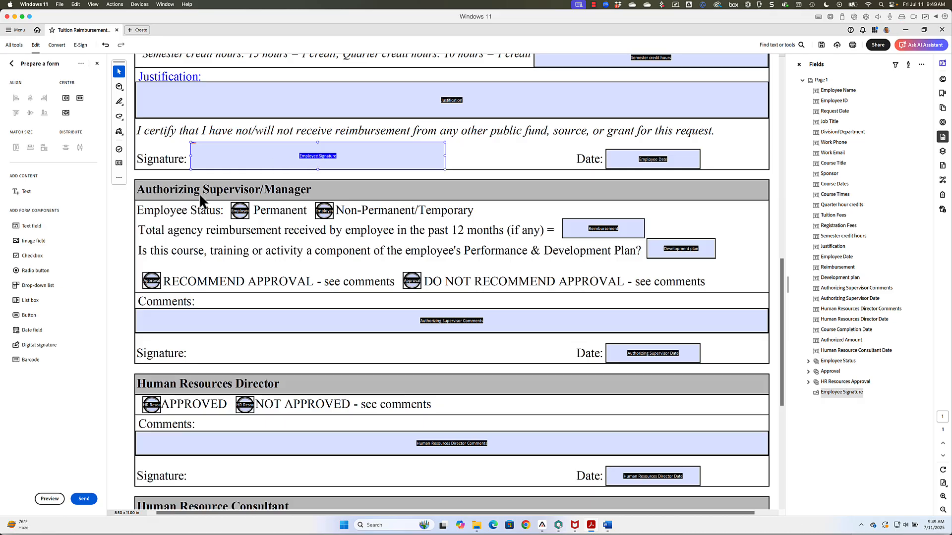
{"action": "left_click", "coordinate": [40, 345]}
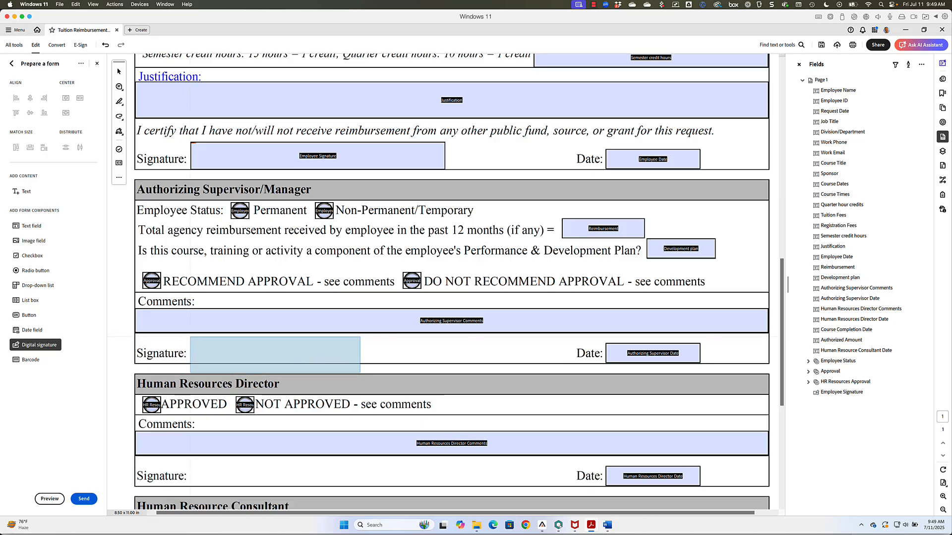
Step: Draw a signature field on the supervisor's Signature line and name it 'Authorizing Supervisor Signature'
{"action": "left_click_drag", "start_coordinate": [190, 336], "coordinate": [423, 364]}
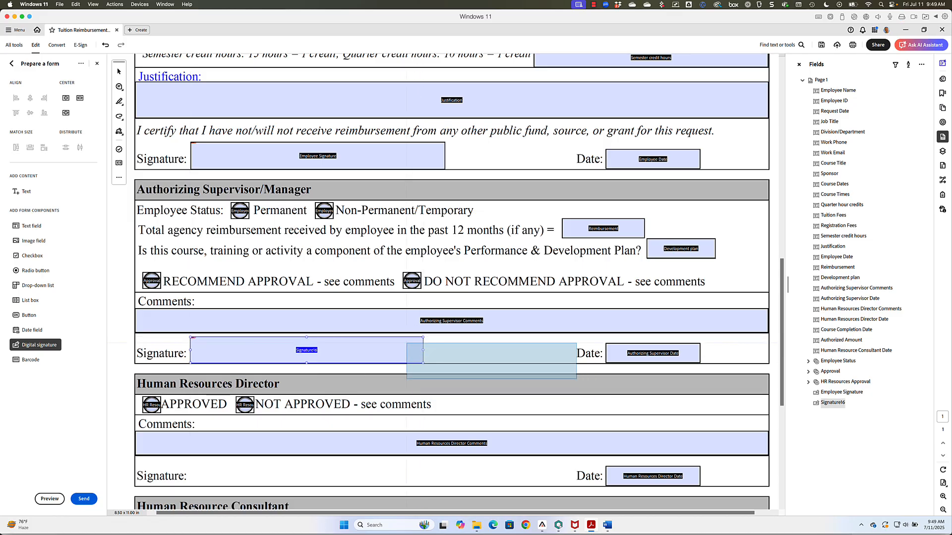
{"action": "left_click", "coordinate": [118, 71]}
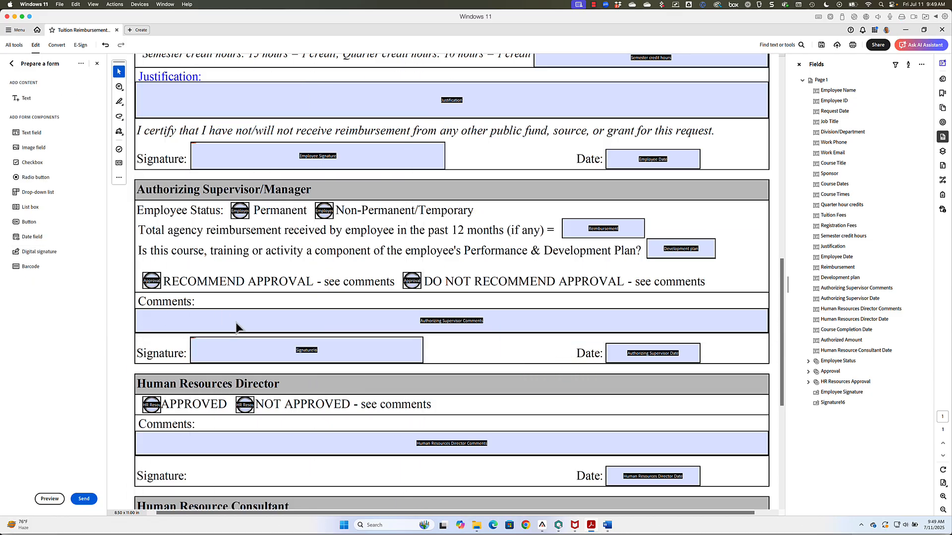
{"action": "double_click", "coordinate": [235, 356]}
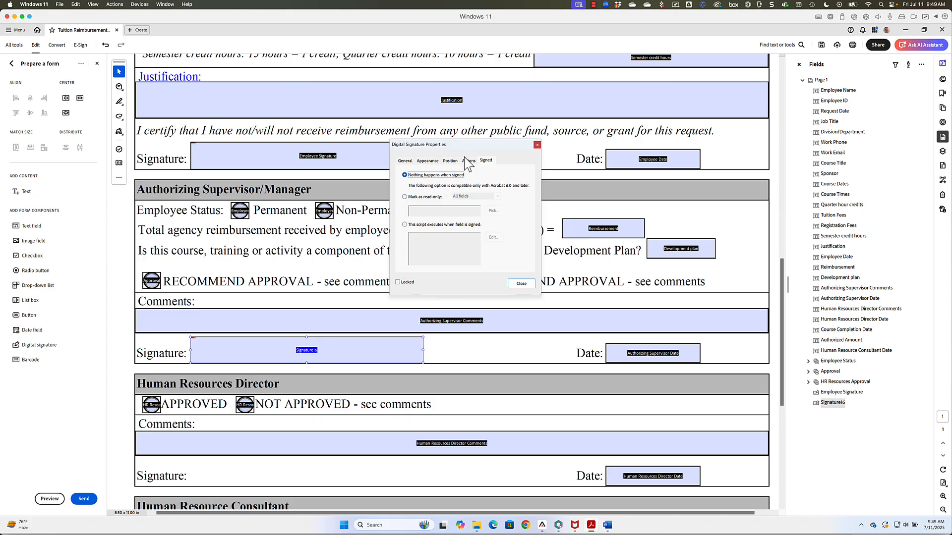
{"action": "left_click", "coordinate": [408, 161]}
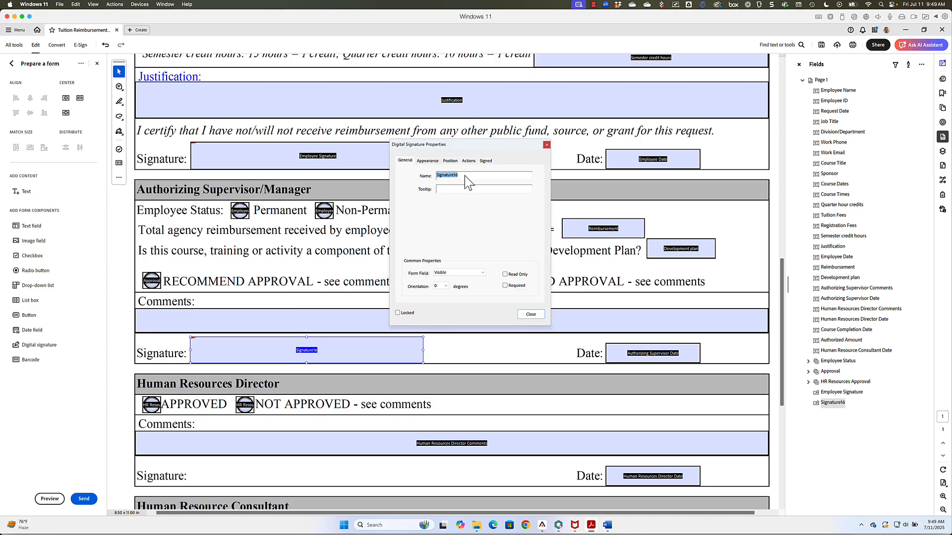
{"action": "type", "text": "Authorizing Supervisor Signature"}
{"action": "key", "text": "Tab"}
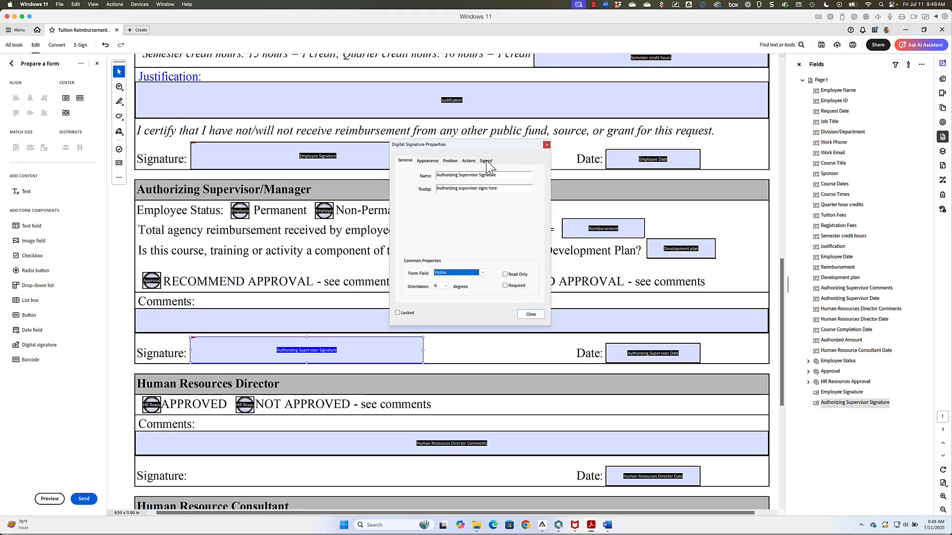
Step: Make signing mark only Reimbursement, Development plan and Approval read-only
{"action": "left_click", "coordinate": [485, 162]}
{"action": "left_click_drag", "start_coordinate": [487, 148], "coordinate": [401, 61]}
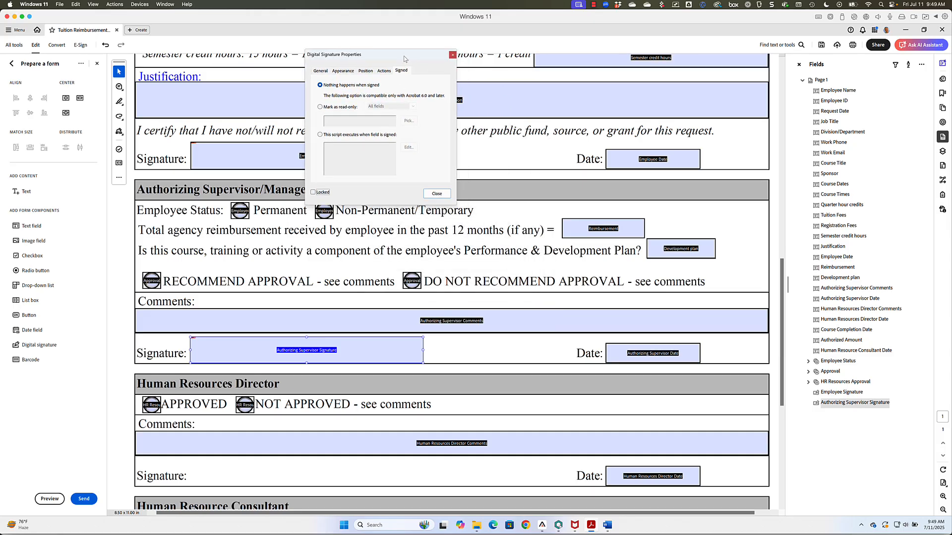
{"action": "left_click", "coordinate": [318, 109]}
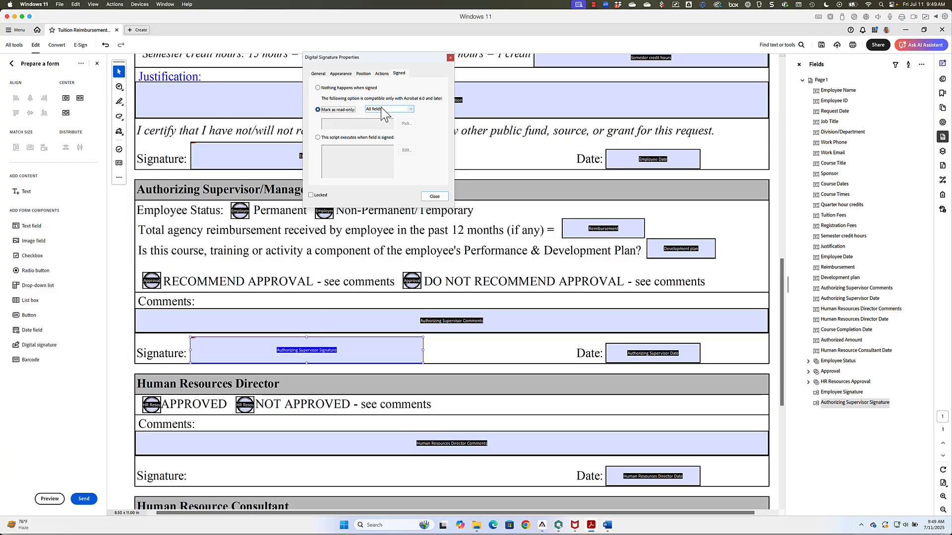
{"action": "left_click", "coordinate": [380, 108]}
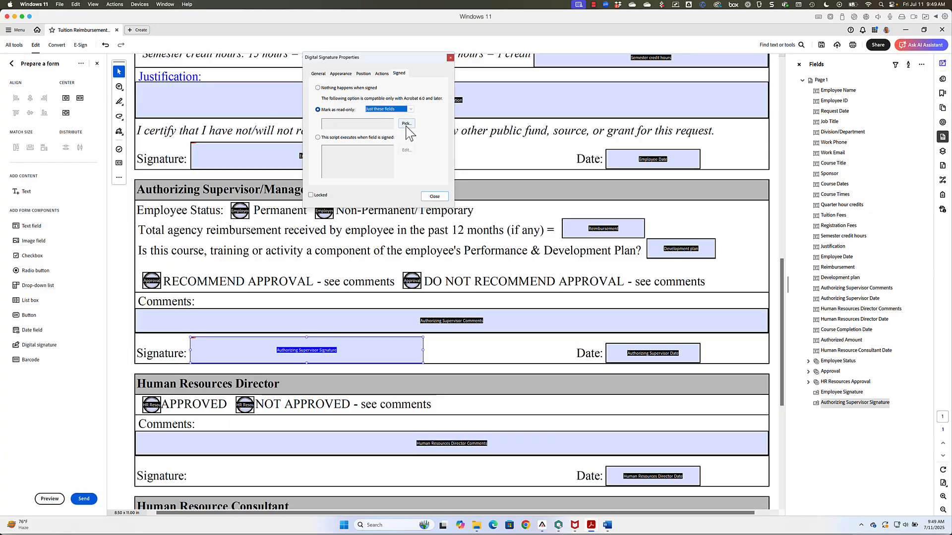
{"action": "left_click", "coordinate": [406, 123]}
{"action": "left_click_drag", "start_coordinate": [94, 68], "coordinate": [94, 109]}
{"action": "left_click", "coordinate": [21, 94]}
{"action": "left_click", "coordinate": [21, 74]}
{"action": "mouse_move", "coordinate": [94, 109]}
{"action": "left_mouse_down"}
{"action": "mouse_move", "coordinate": [94, 67]}
{"action": "mouse_move", "coordinate": [94, 110]}
{"action": "left_mouse_up"}
{"action": "left_click", "coordinate": [29, 133]}
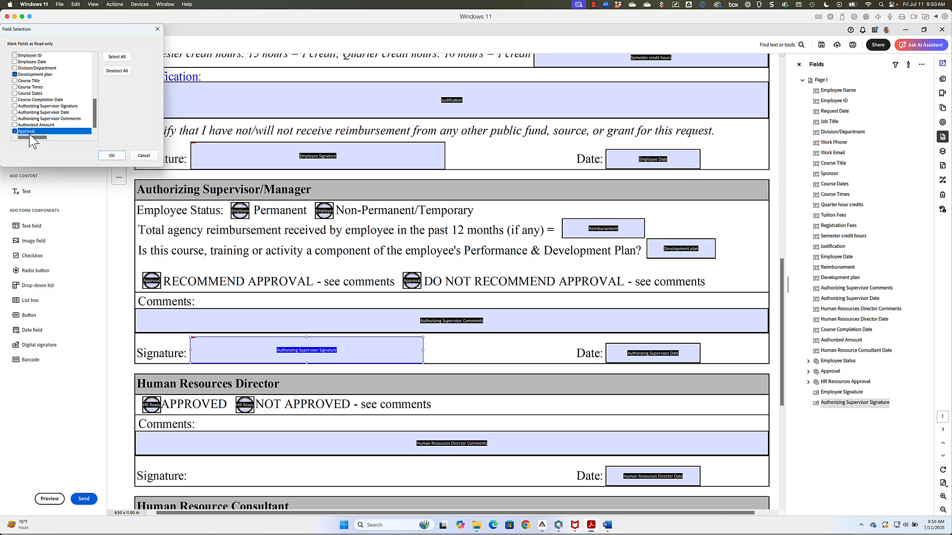
{"action": "left_click", "coordinate": [111, 155]}
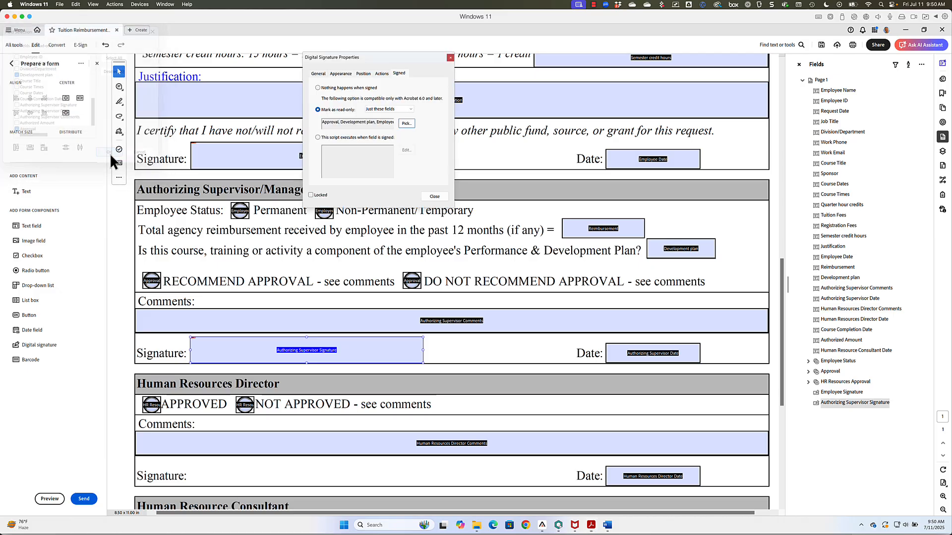
{"action": "left_click", "coordinate": [425, 196]}
{"action": "scroll", "coordinate": [516, 296], "scroll_direction": "down", "scroll_amount": 5}
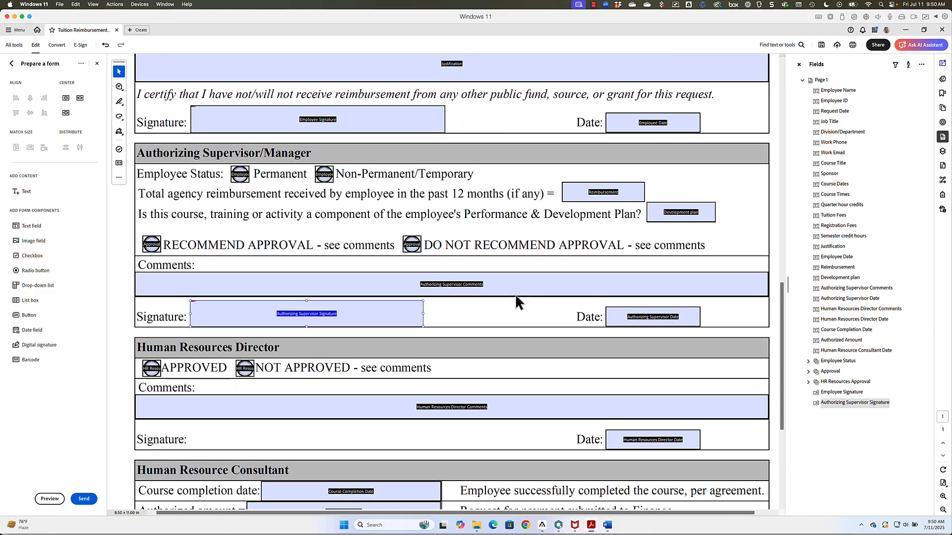
Step: Name a signature field 'Human Resources Director Signature' that locks Human Resources Director Comments when signed
{"action": "scroll", "coordinate": [516, 298], "scroll_direction": "down", "scroll_amount": 3}
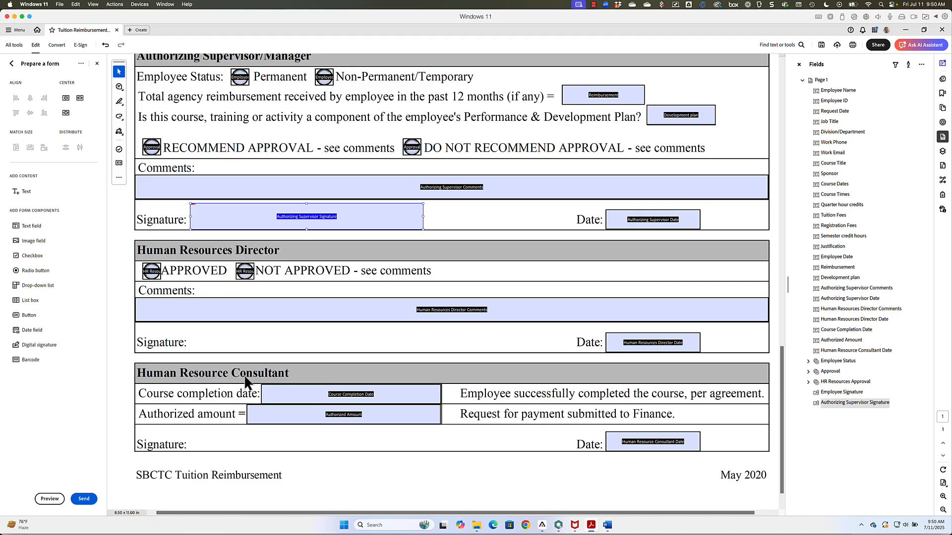
{"action": "type", "text": "Human Resources Director Signature"}
{"action": "left_click", "coordinate": [15, 80]}
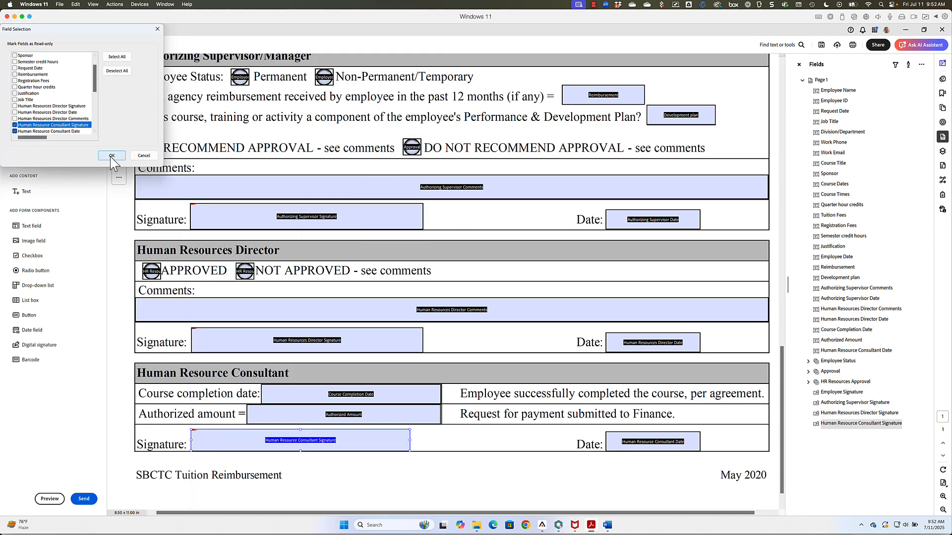
{"action": "left_click", "coordinate": [111, 156]}
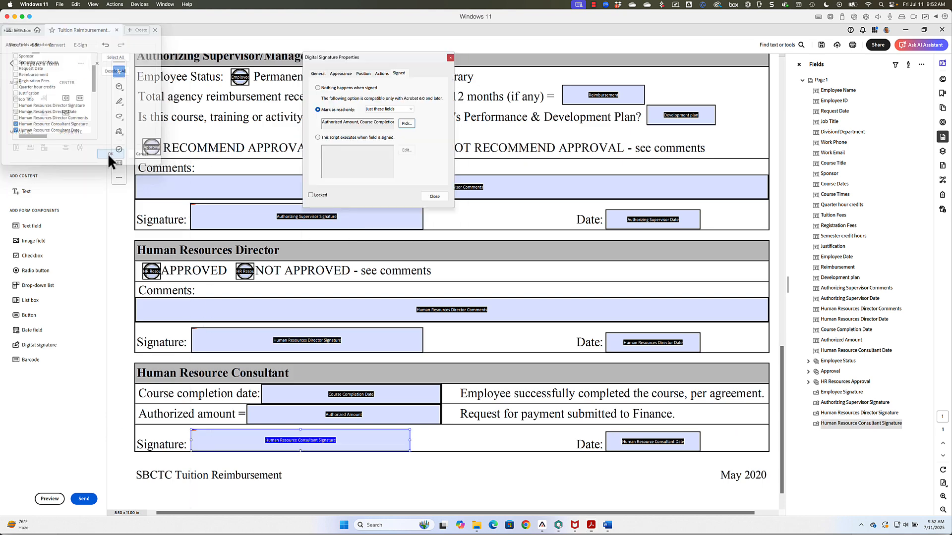
{"action": "left_click", "coordinate": [435, 197]}
{"action": "left_click", "coordinate": [328, 197]}
Step: Clear the field selection and zoom out to view the whole form page
{"action": "left_click", "coordinate": [492, 477]}
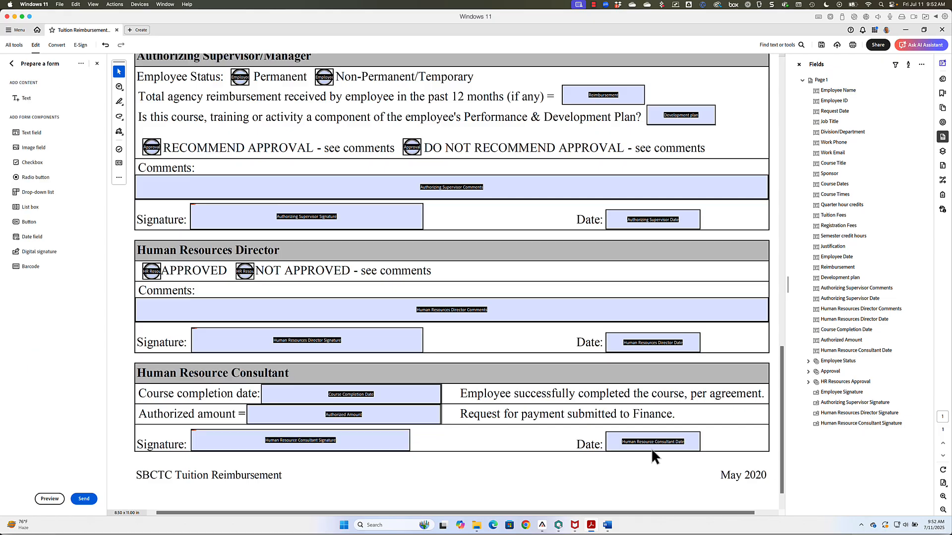
{"action": "left_click", "coordinate": [942, 510]}
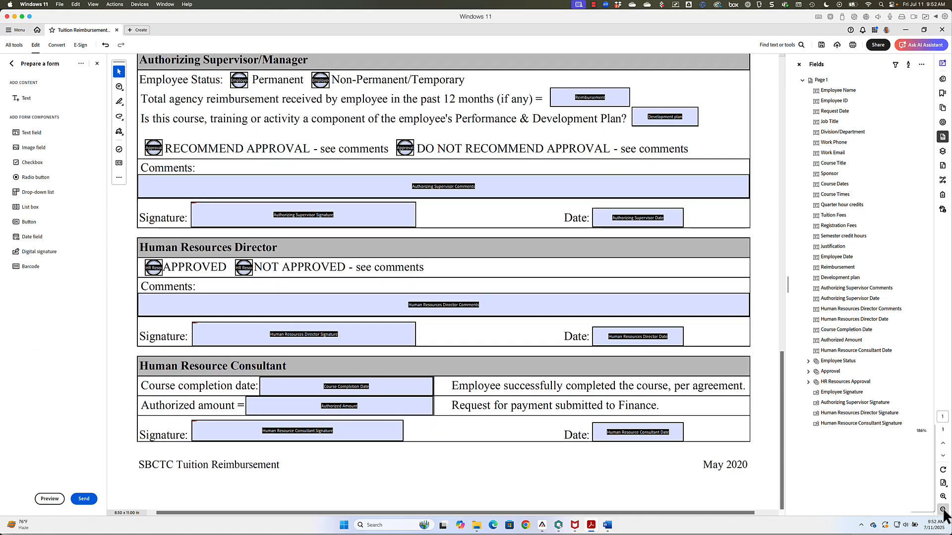
{"action": "left_click", "coordinate": [943, 510]}
{"action": "left_click", "coordinate": [942, 510]}
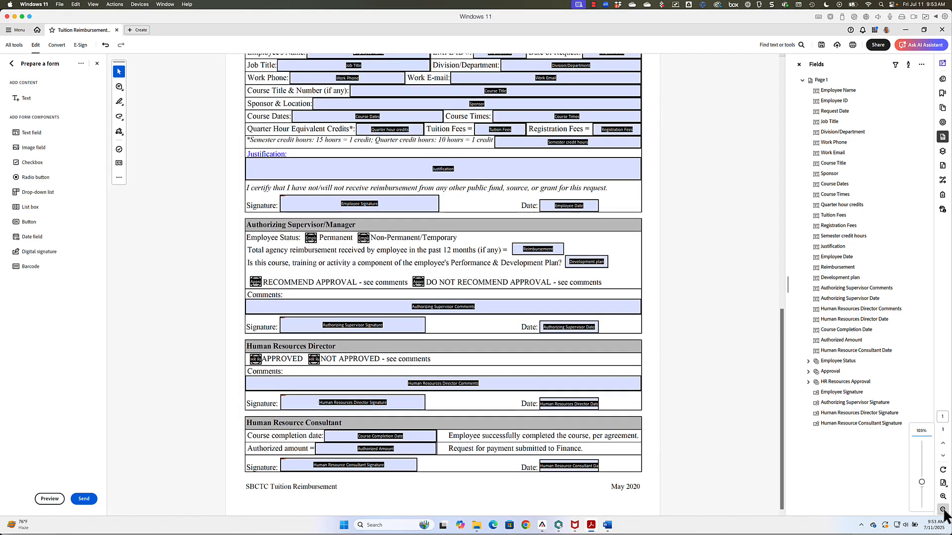